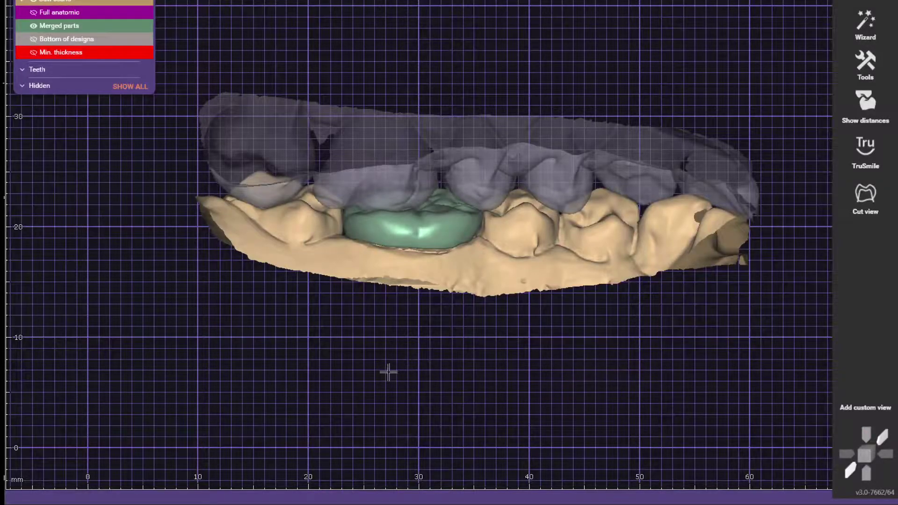
# Step: View the green crown from above, orbiting slightly and zooming in close
pyautogui.press('Up')
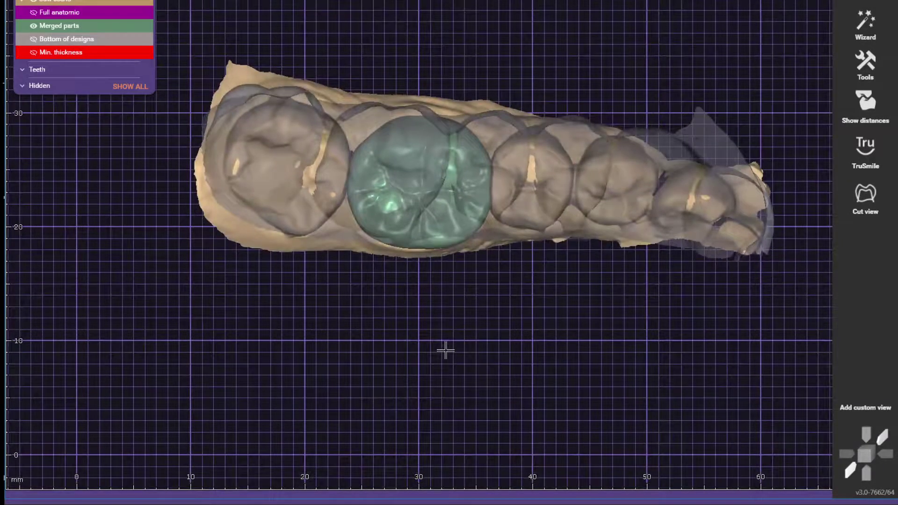
pyautogui.moveTo(445, 349); pyautogui.dragTo(468, 349, button='right')
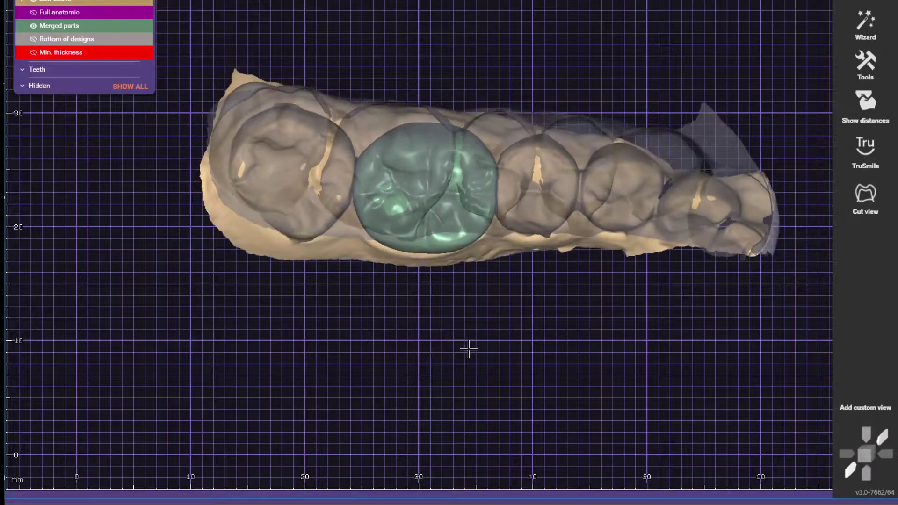
pyautogui.scroll(3, 469, 351)
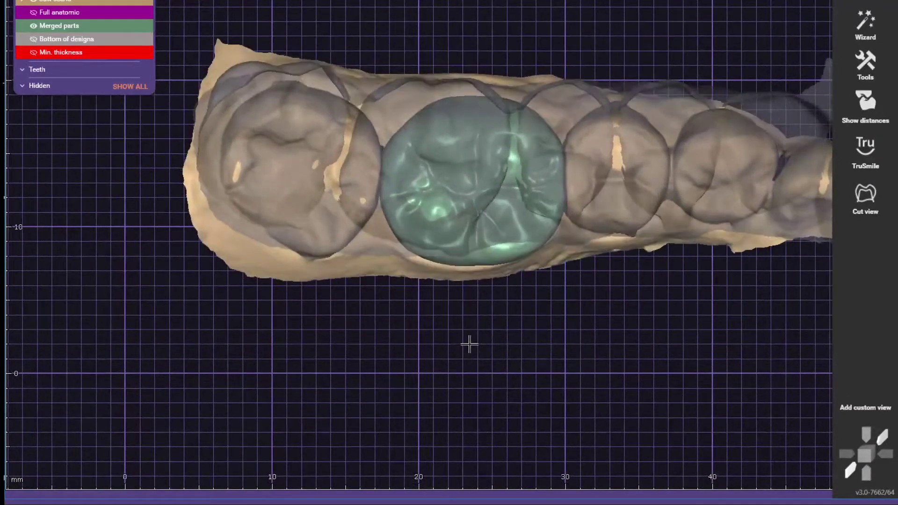
pyautogui.scroll(3, 469, 344)
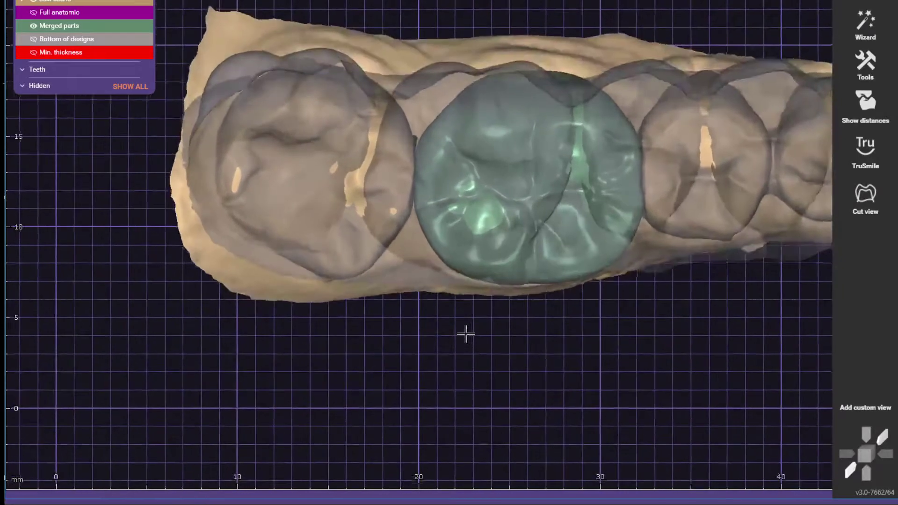
pyautogui.scroll(-3, 492, 325)
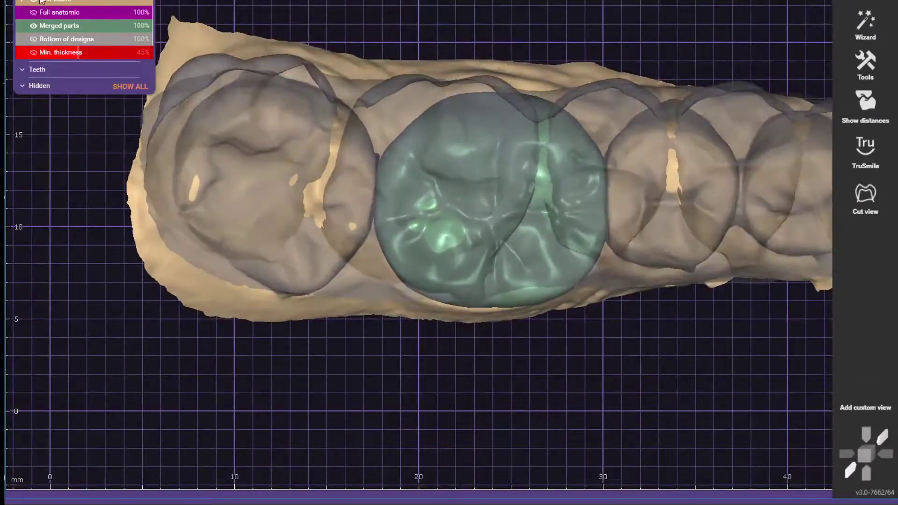
pyautogui.scroll(3, 485, 245)
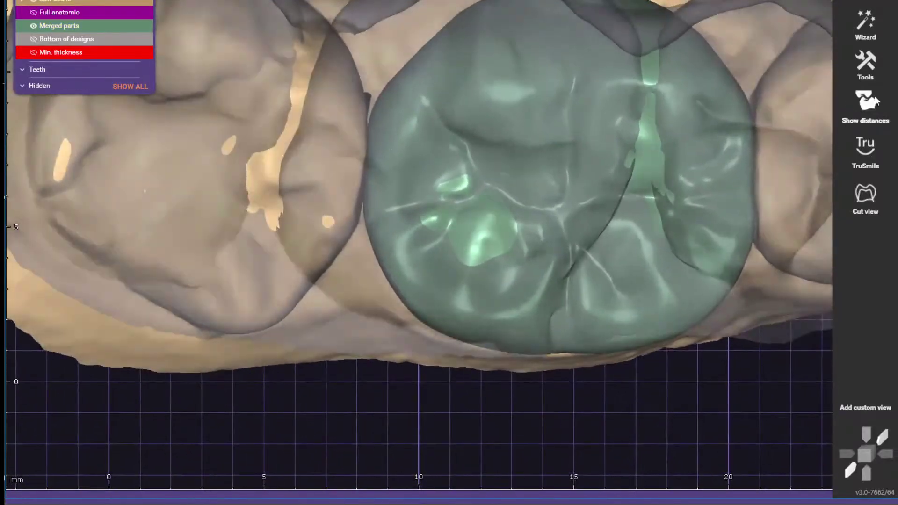
# Step: Delete the tooth 19 crown's merged parts with Delete Reconstructions
pyautogui.moveTo(489, 361); pyautogui.dragTo(601, 365, button='right')
pyautogui.rightClick(603, 362)
pyautogui.click(675, 270)
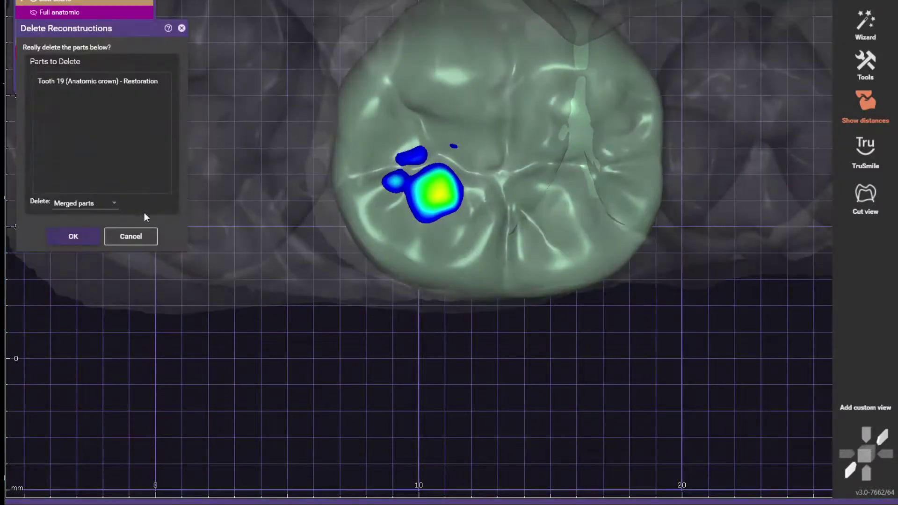
pyautogui.click(74, 236)
# Step: Reopen the unmerged crown design in Free-Forming
pyautogui.moveTo(331, 267); pyautogui.dragTo(272, 365, button='right')
pyautogui.rightClick(271, 365)
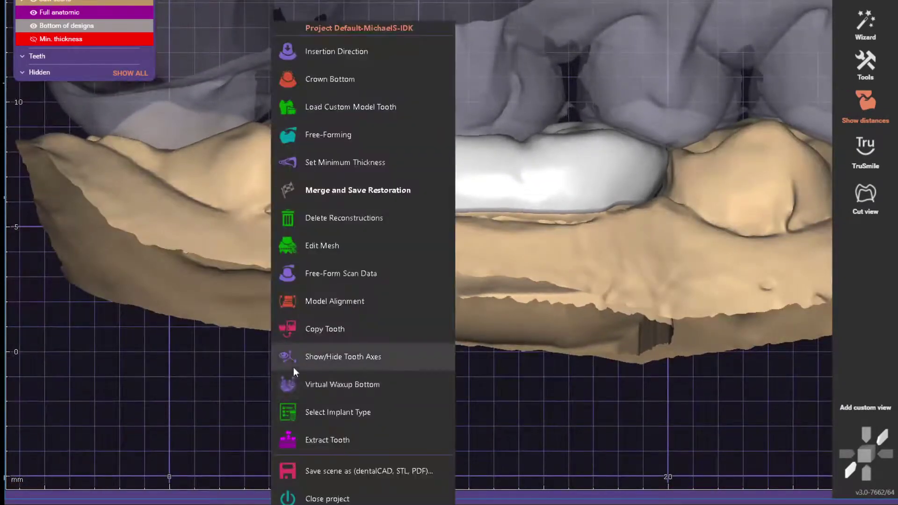
pyautogui.click(312, 137)
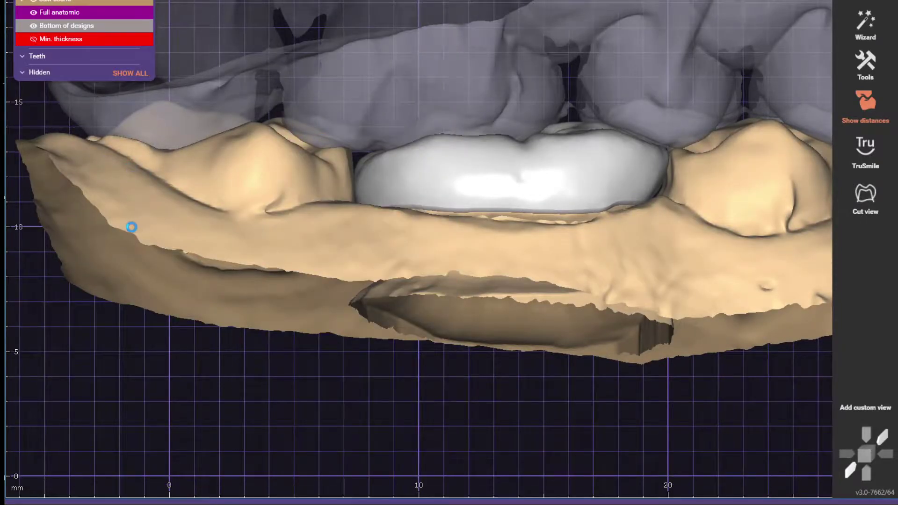
# Step: Try the Ridge and Entire tooth shaping presets, then settle on Tooth parts
pyautogui.click(119, 125)
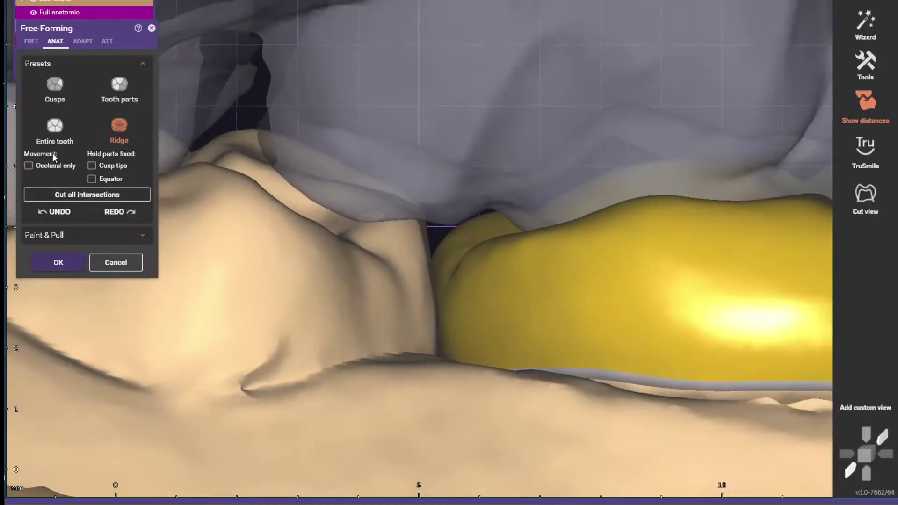
pyautogui.click(55, 125)
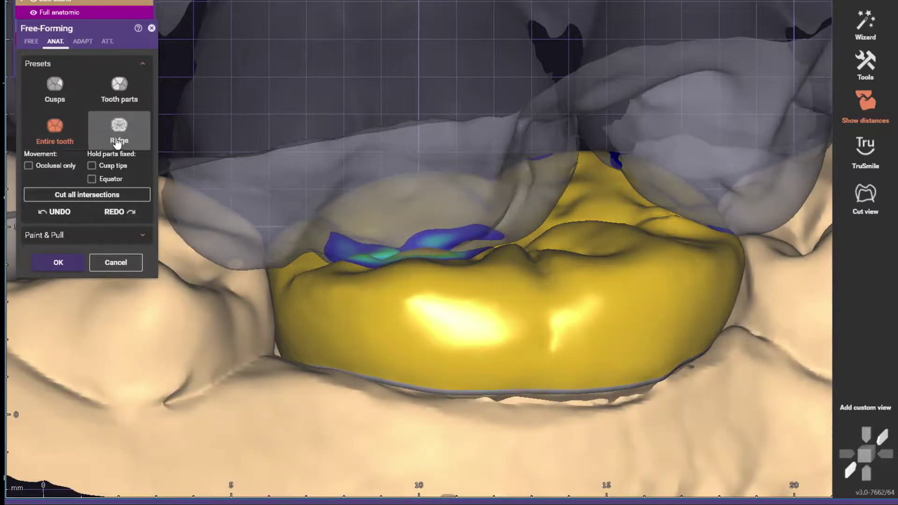
pyautogui.click(117, 141)
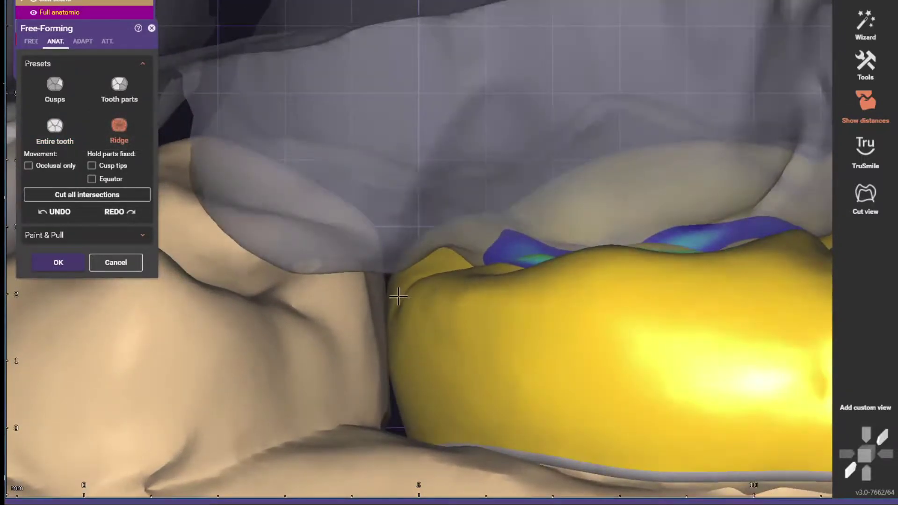
pyautogui.click(119, 89)
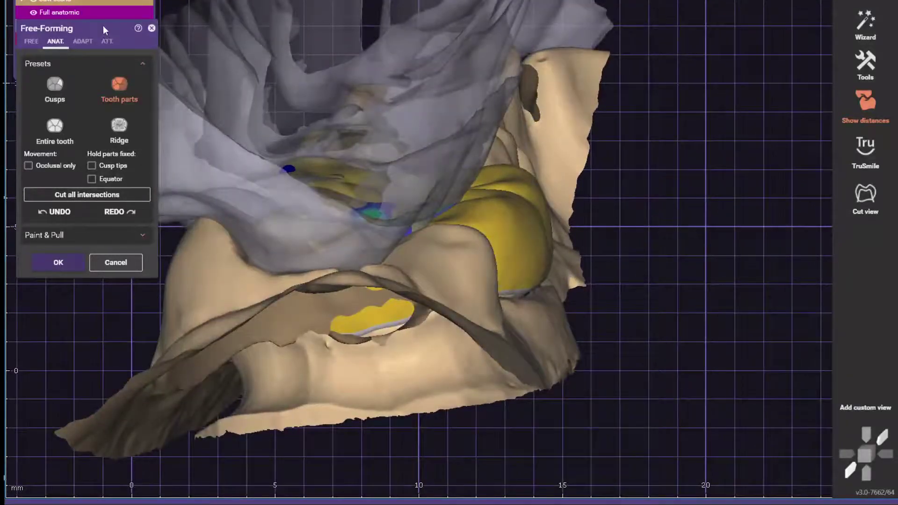
pyautogui.moveTo(87, 67)
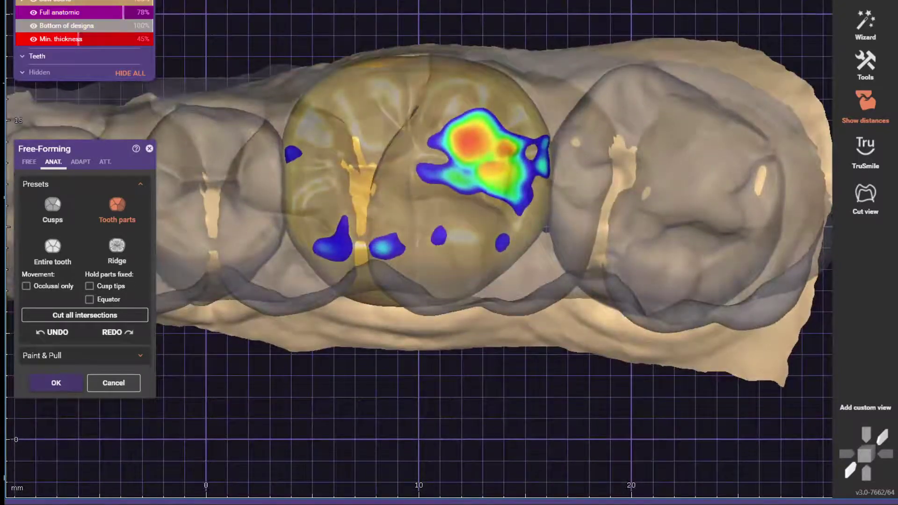
# Step: Hide the opposing jaw overlays and cut the crown's occlusal intersections
pyautogui.click(130, 73)
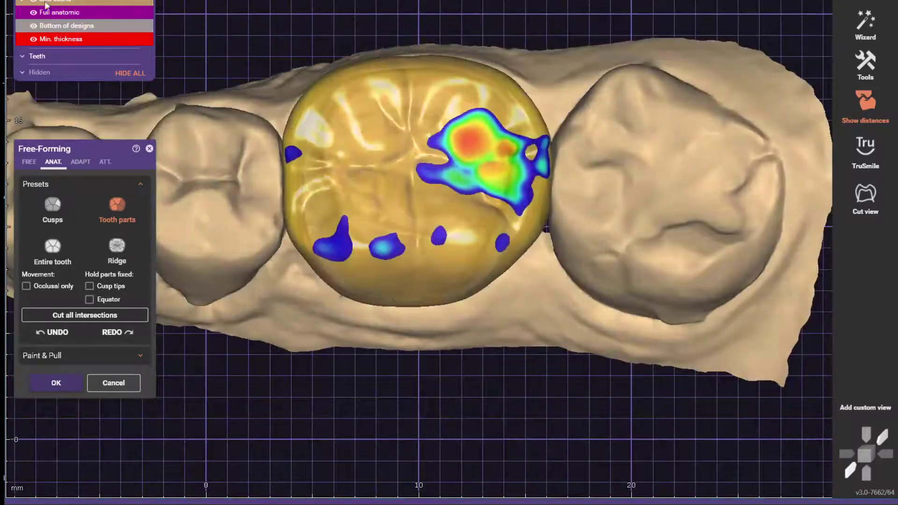
pyautogui.click(82, 162)
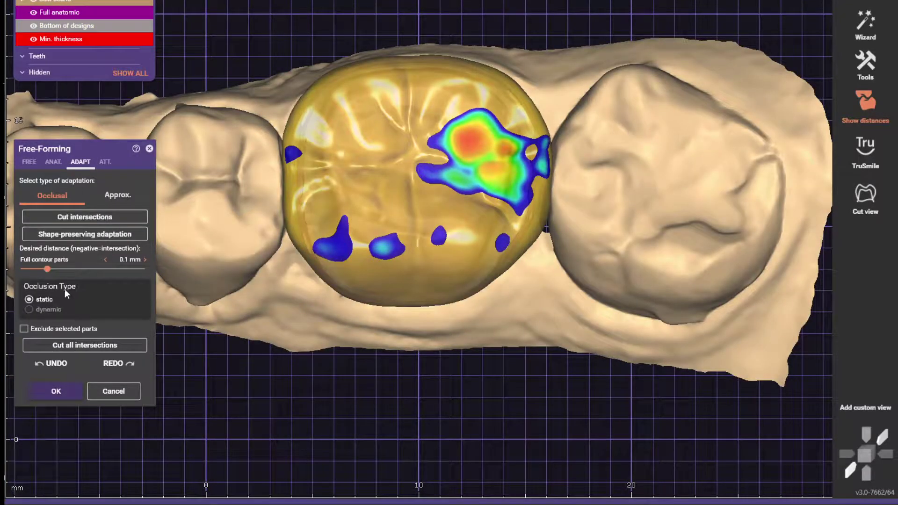
pyautogui.click(85, 218)
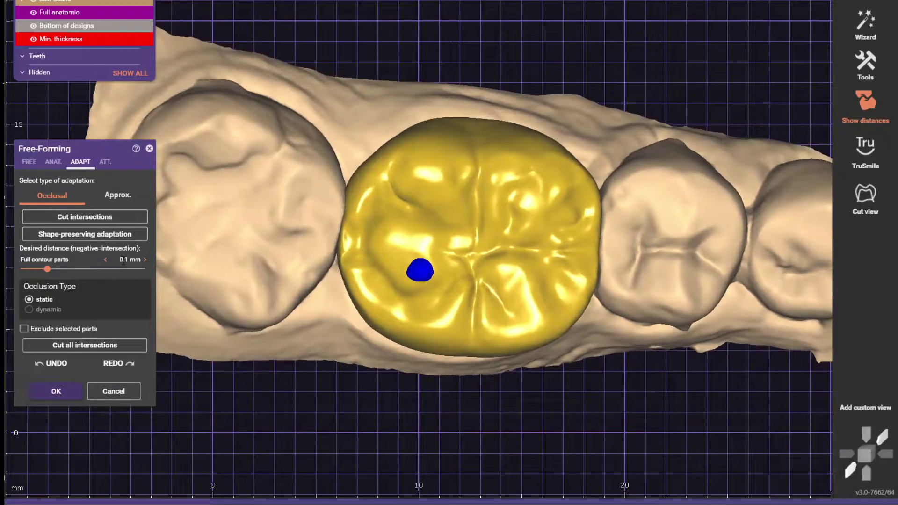
# Step: Set the occlusal desired distance to 0.35 mm and run shape-preserving adaptation
pyautogui.click(122, 259)
pyautogui.click(121, 298)
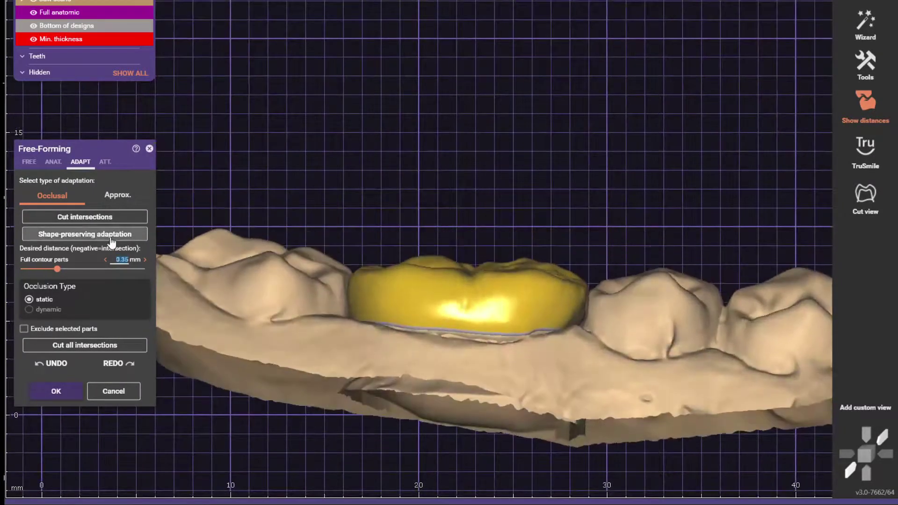
pyautogui.click(110, 234)
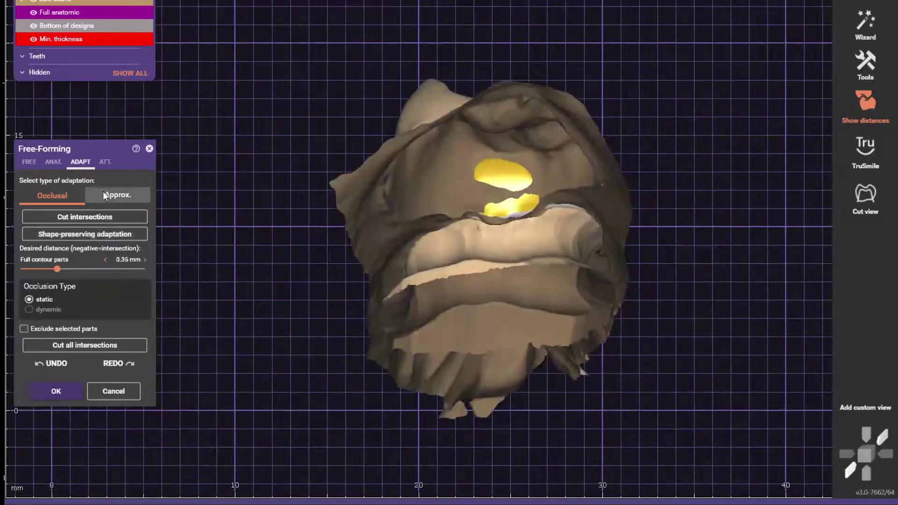
pyautogui.click(72, 326)
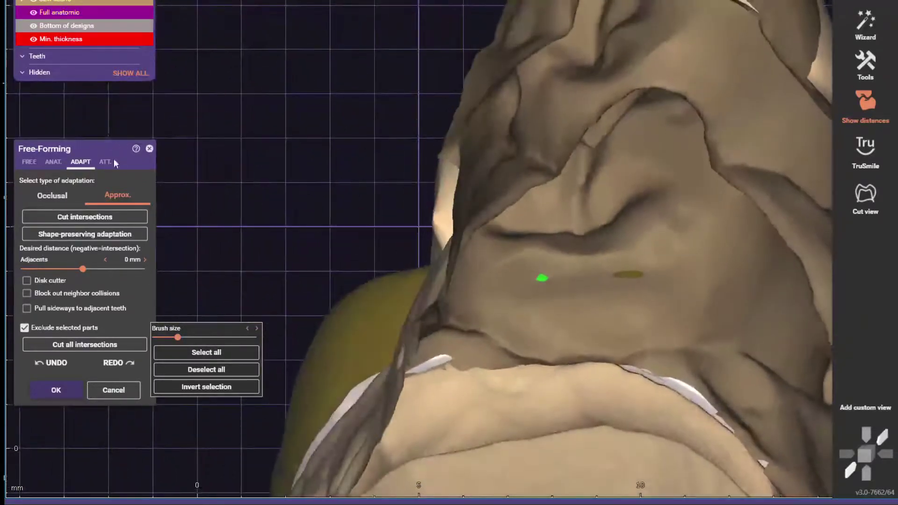
# Step: Exclude selected parts and cut the crown's intersections with the neighbouring tooth
pyautogui.click(29, 161)
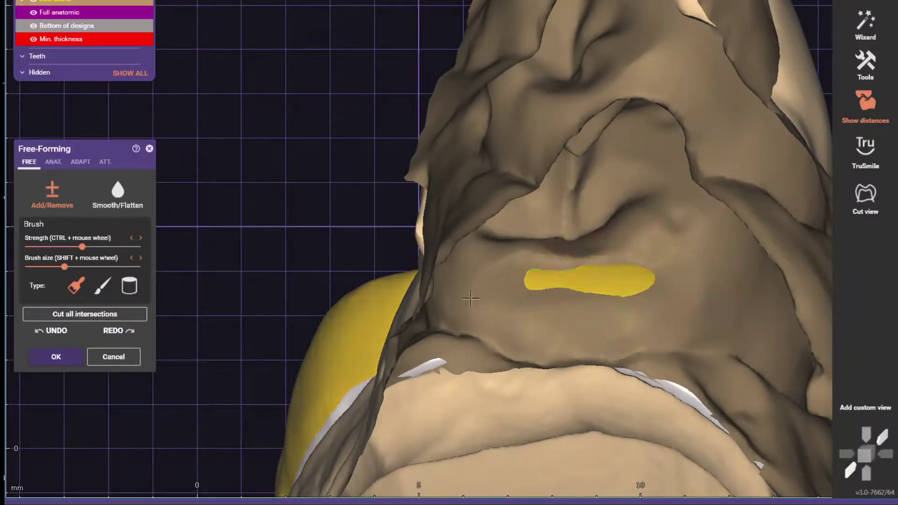
pyautogui.click(80, 162)
pyautogui.click(69, 327)
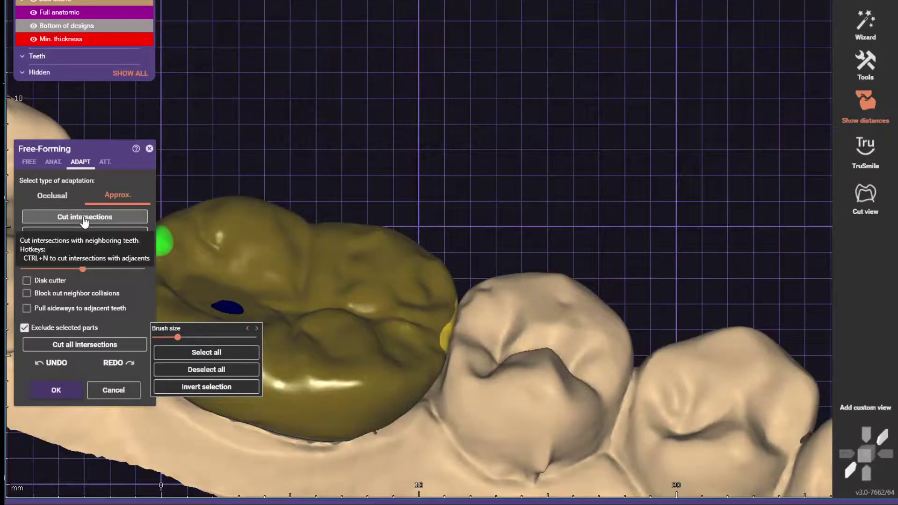
pyautogui.click(84, 218)
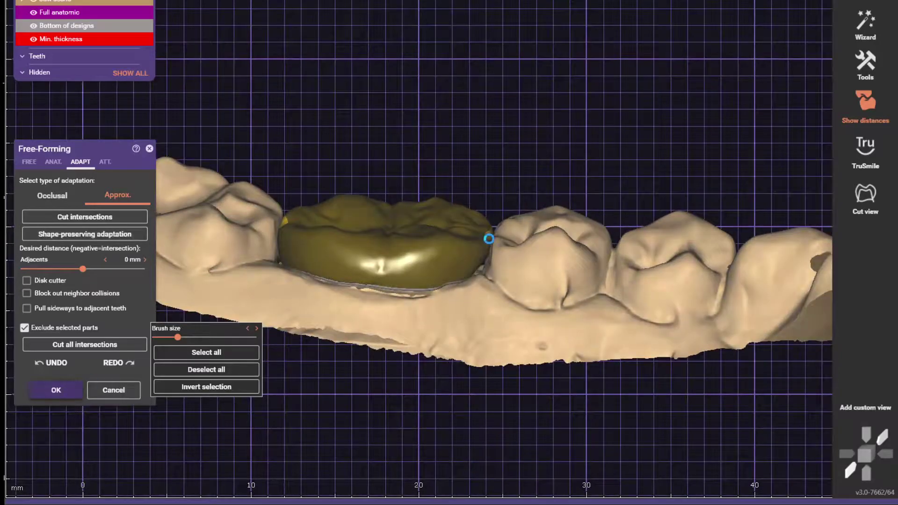
# Step: Merge the crown and save the scene over the existing scene file
pyautogui.click(866, 29)
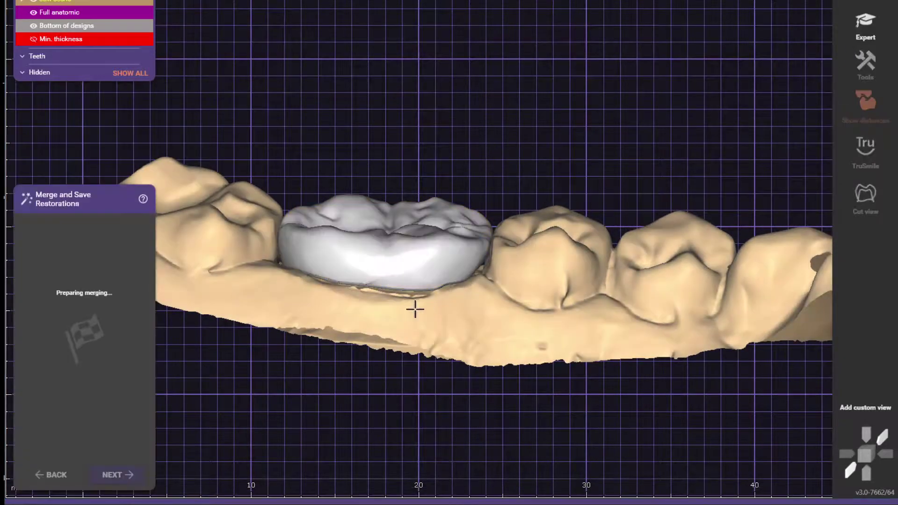
pyautogui.click(117, 474)
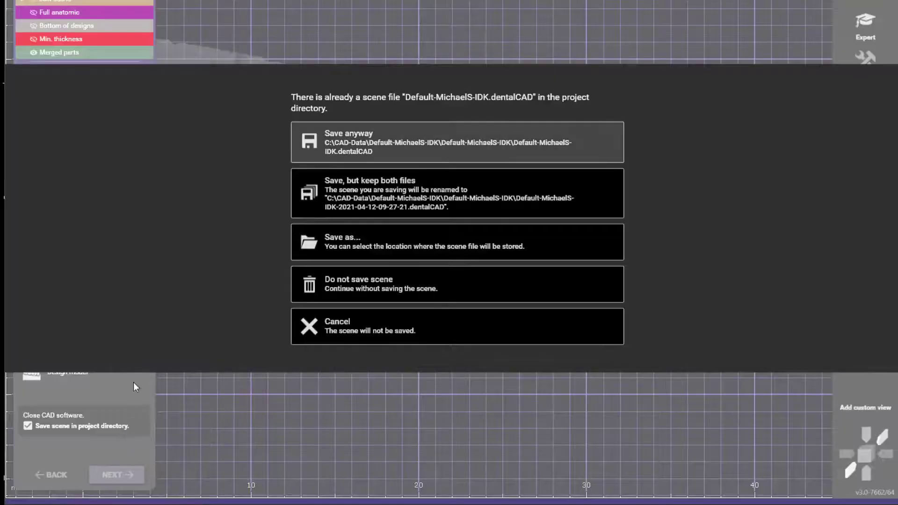
pyautogui.click(333, 142)
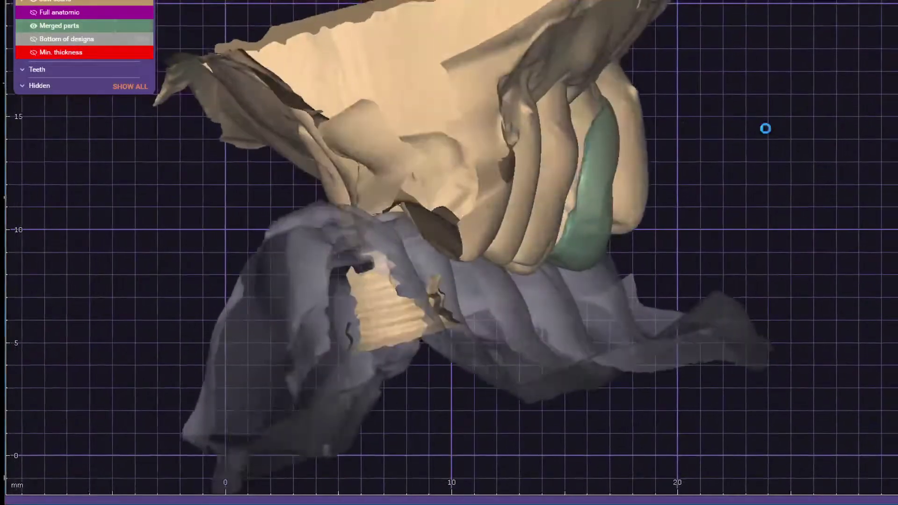
# Step: Start Merge and Save for the tooth 15 inlay, then cancel it
pyautogui.rightClick(764, 129)
pyautogui.click(827, 188)
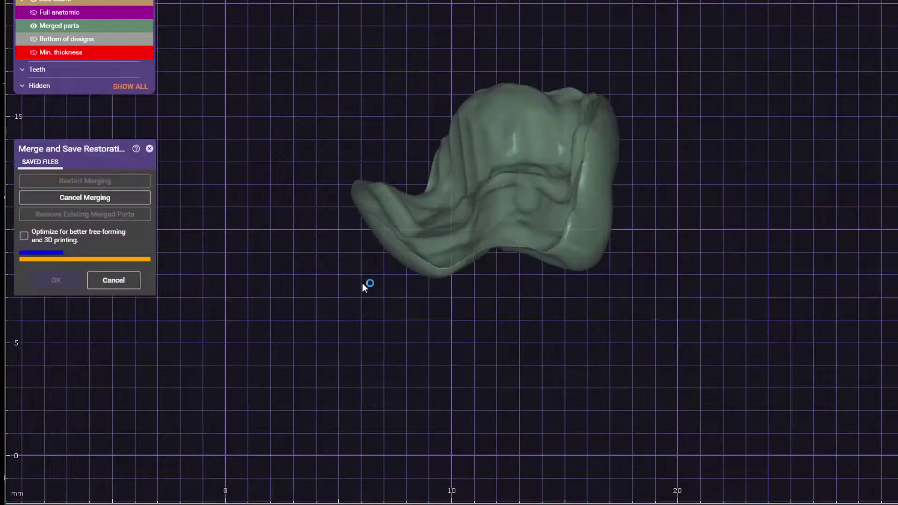
pyautogui.click(110, 281)
# Step: Delete the merged tooth 15 inlay parts and reopen its design in Free-Forming
pyautogui.rightClick(765, 180)
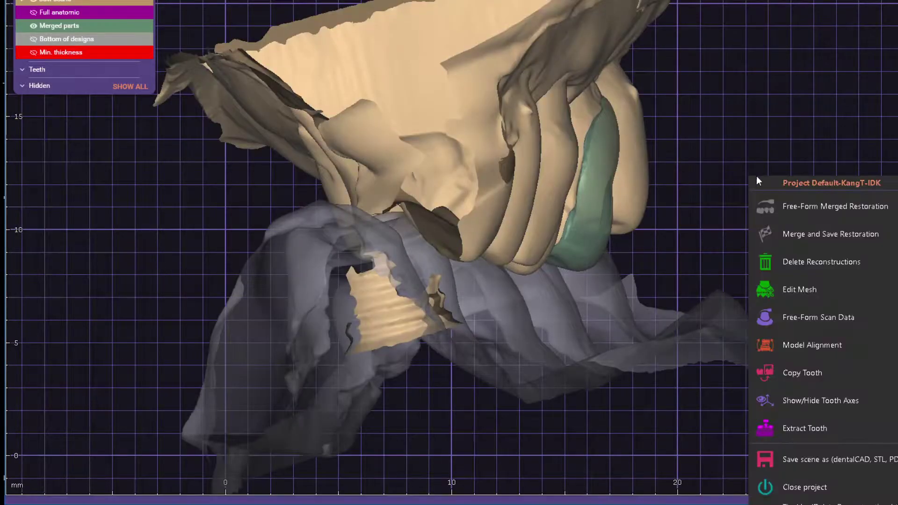
pyautogui.click(799, 269)
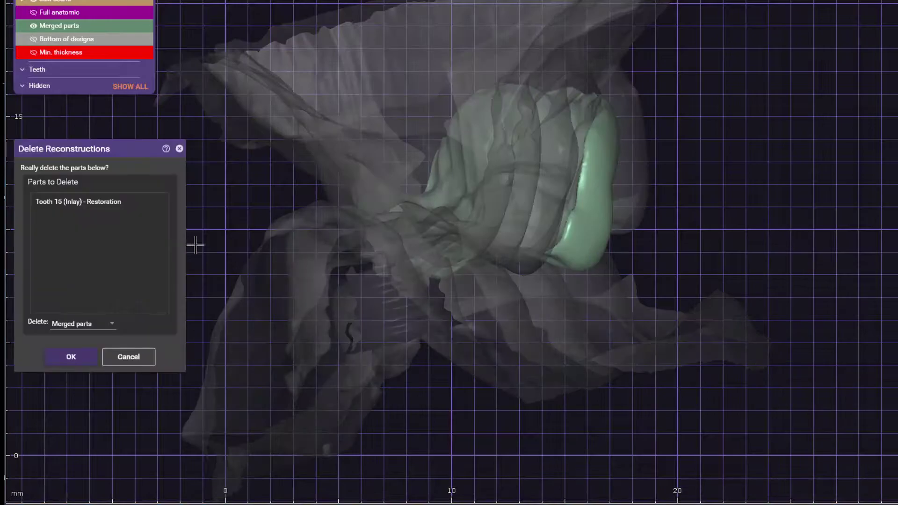
pyautogui.click(71, 357)
pyautogui.rightClick(775, 201)
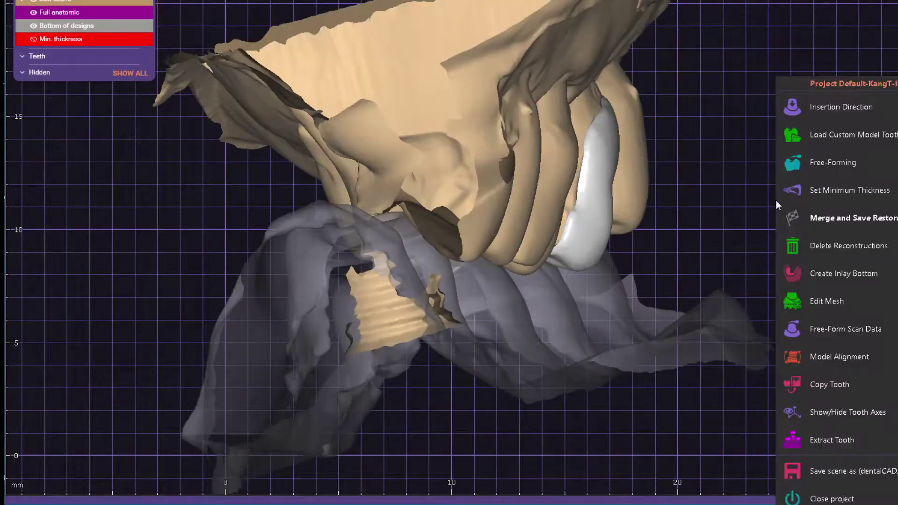
pyautogui.click(816, 216)
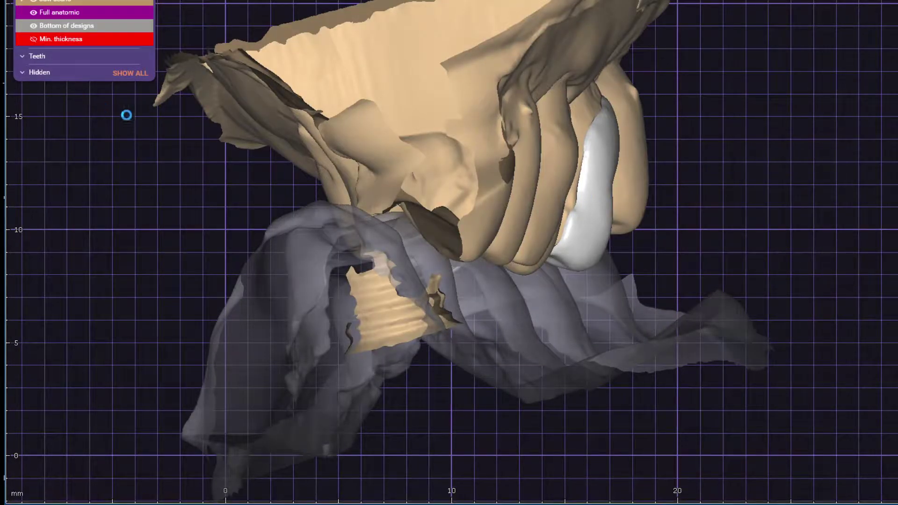
# Step: Pick the Tooth parts preset, then switch to freehand brush sculpting on the inlay
pyautogui.click(117, 204)
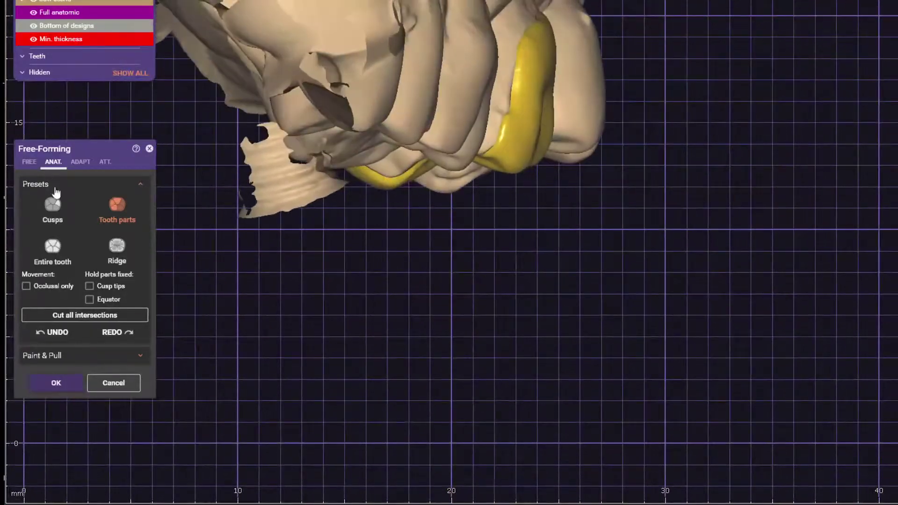
pyautogui.click(25, 160)
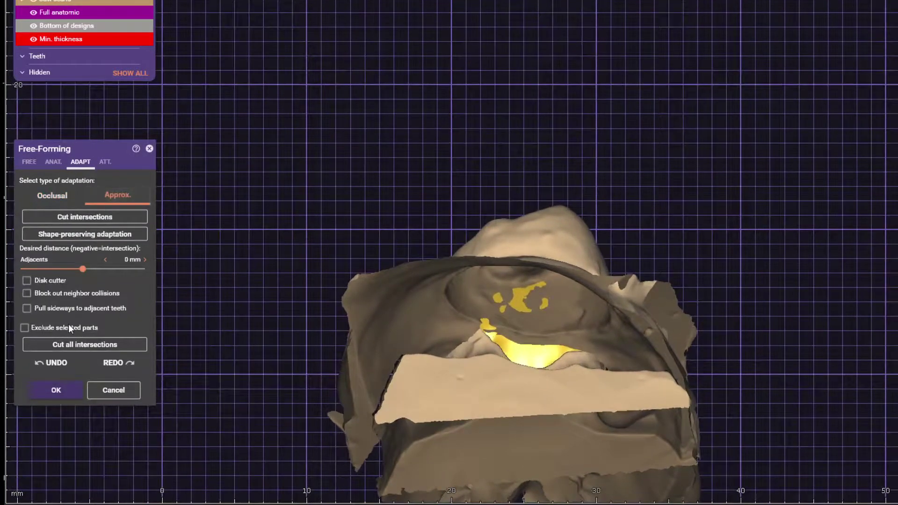
# Step: Tick Exclude selected parts in the inlay's approximal adaptation
pyautogui.click(68, 327)
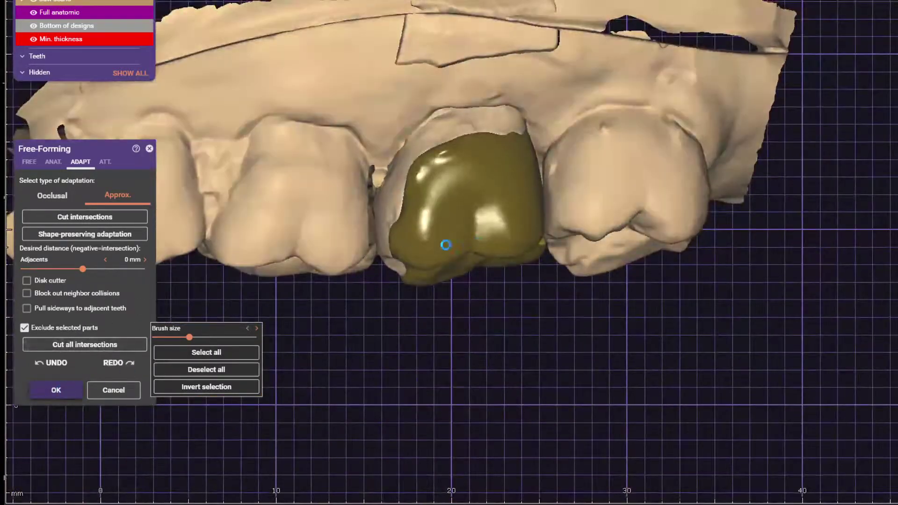
# Step: Accept the inlay's free-form changes, merge it and save over the existing scene file
pyautogui.click(56, 390)
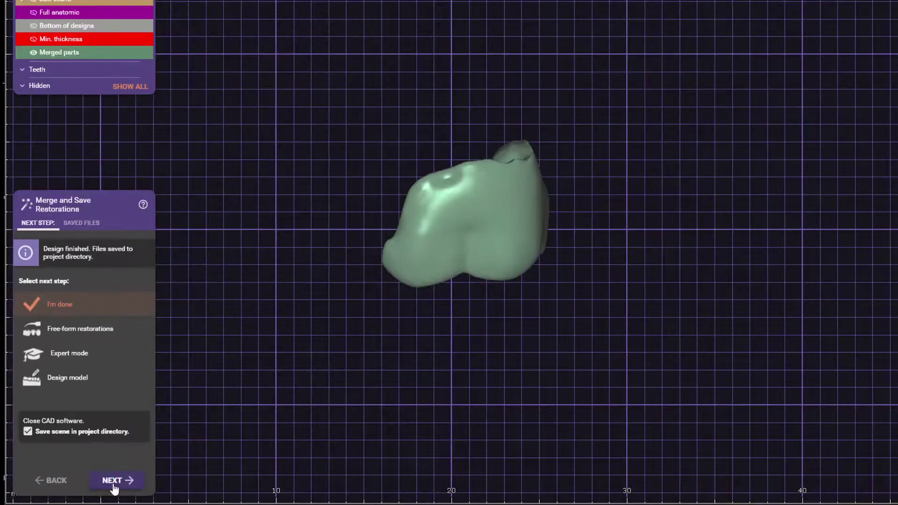
pyautogui.click(114, 480)
pyautogui.click(431, 145)
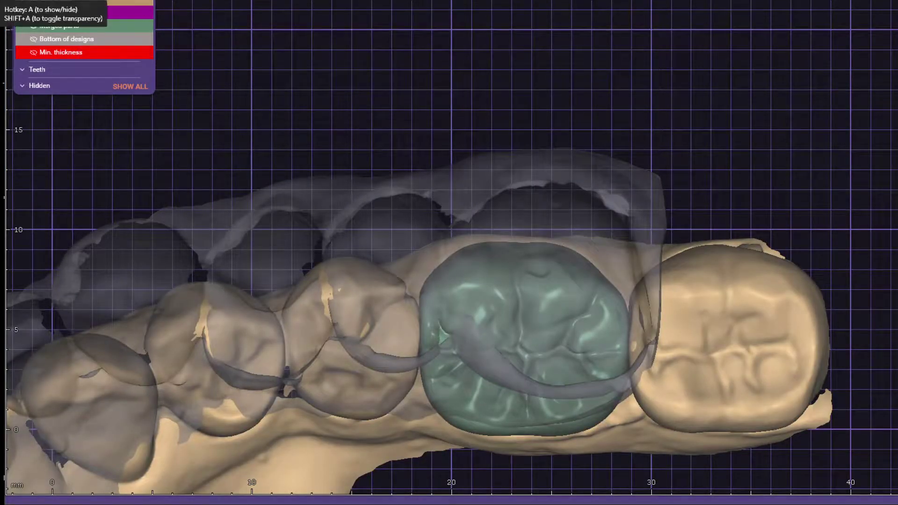
# Step: Delete the merged reconstructions, then reopen the next crown in Free-Forming with the Cusps preset
pyautogui.rightClick(399, 49)
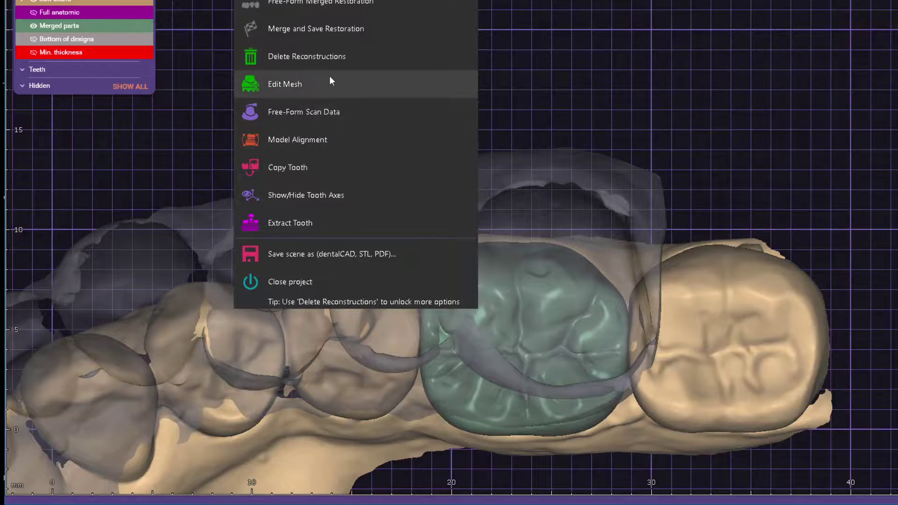
pyautogui.click(323, 57)
pyautogui.click(72, 359)
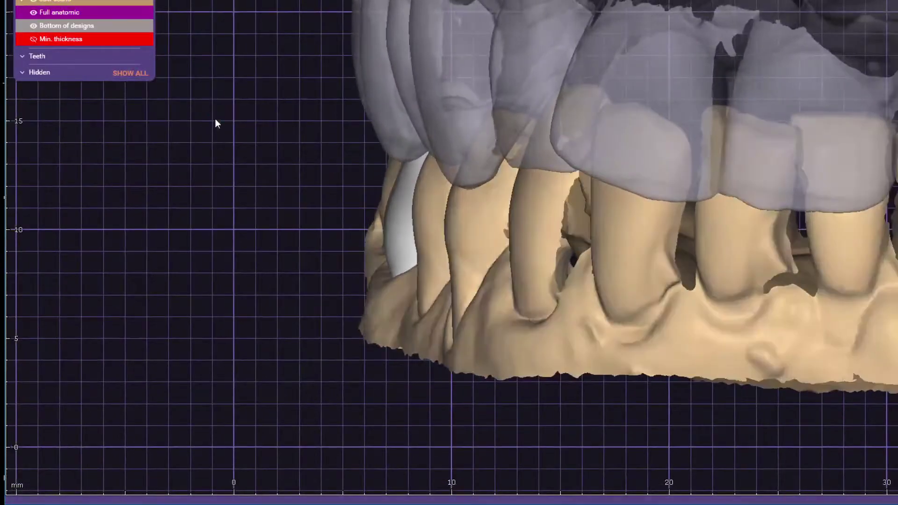
pyautogui.rightClick(216, 120)
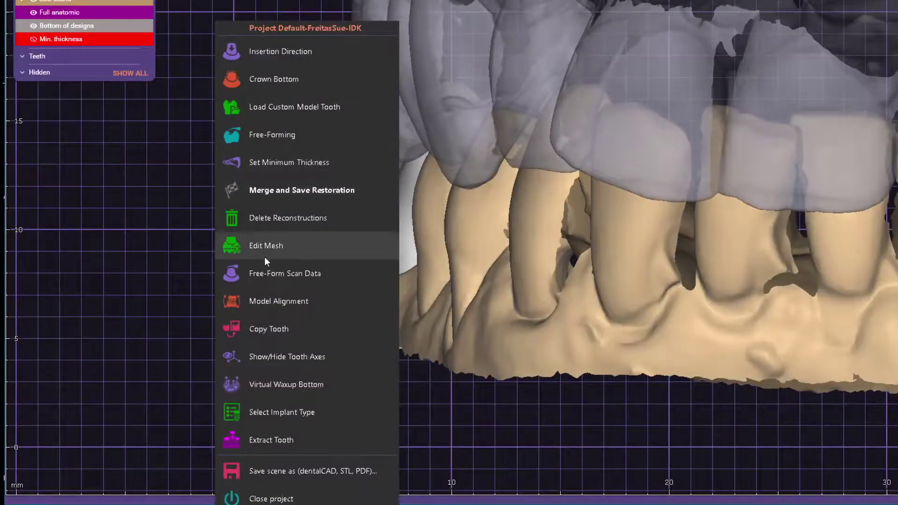
pyautogui.click(254, 161)
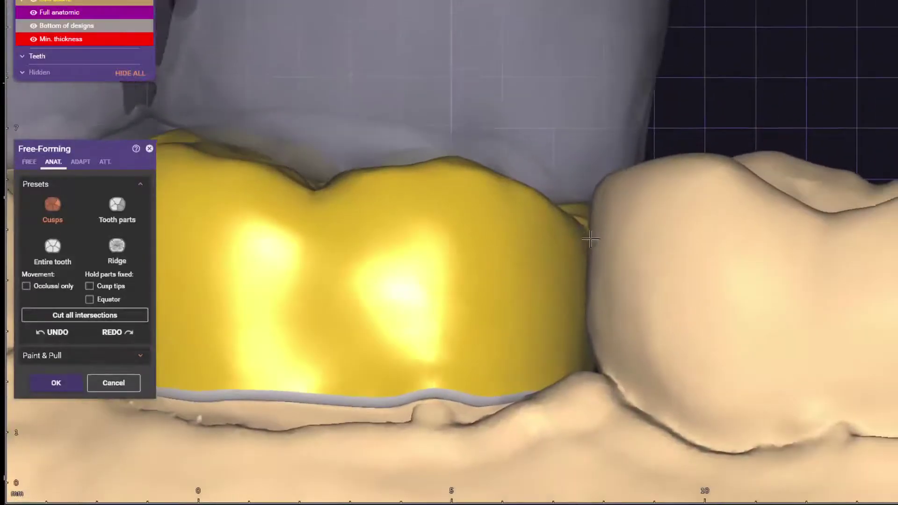
# Step: Rotate around the yellow crown to review its contour, trying the Tooth parts preset
pyautogui.scroll(-6, 590, 239)
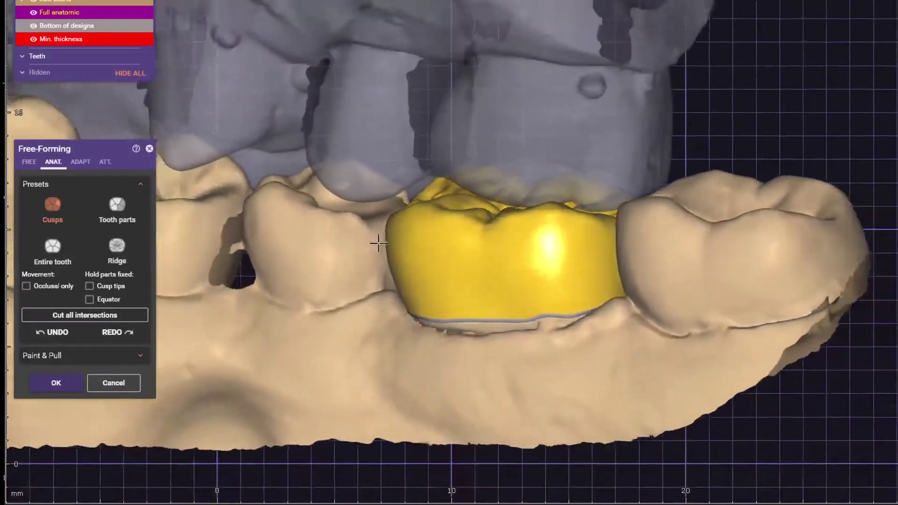
pyautogui.scroll(-2, 369, 245)
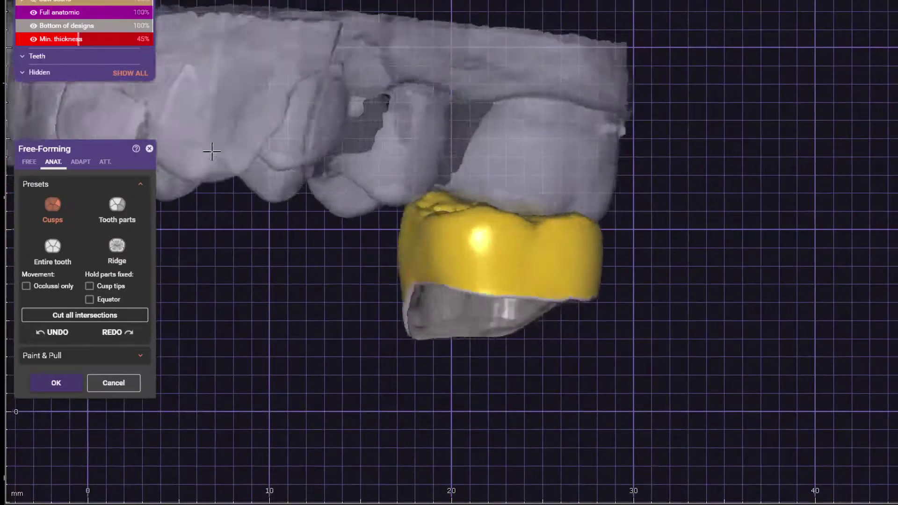
pyautogui.moveTo(211, 151); pyautogui.dragTo(197, 222, button='right')
pyautogui.click(117, 205)
pyautogui.scroll(5, 601, 243)
pyautogui.moveTo(573, 226); pyautogui.dragTo(527, 245, button='right')
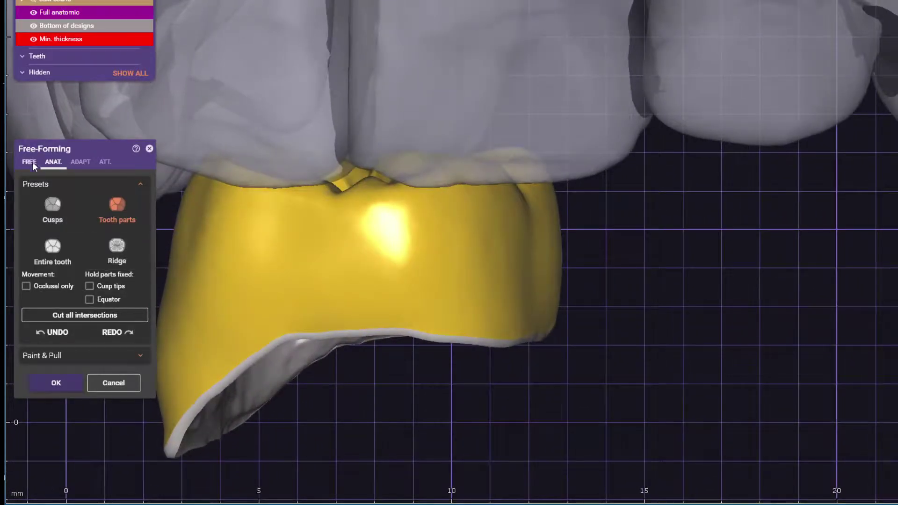
# Step: Switch to FREE Add/Remove sculpting, checking other sides and the anatomic presets again
pyautogui.click(29, 162)
pyautogui.moveTo(216, 234)
pyautogui.mouseDown(button='right')
pyautogui.moveTo(543, 285)
pyautogui.moveTo(345, 300)
pyautogui.moveTo(620, 334)
pyautogui.moveTo(587, 344)
pyautogui.mouseUp(button='right')
pyautogui.moveTo(683, 356); pyautogui.dragTo(83, 223, button='right')
pyautogui.click(52, 162)
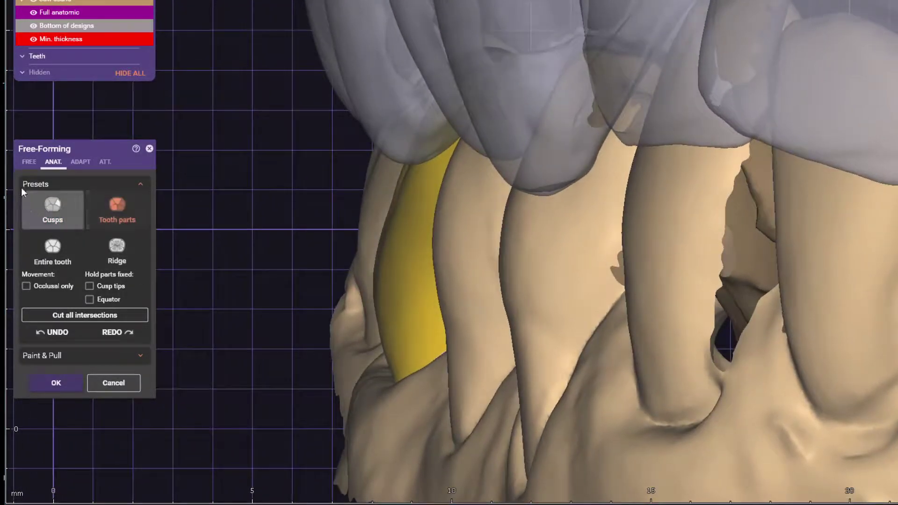
pyautogui.click(29, 162)
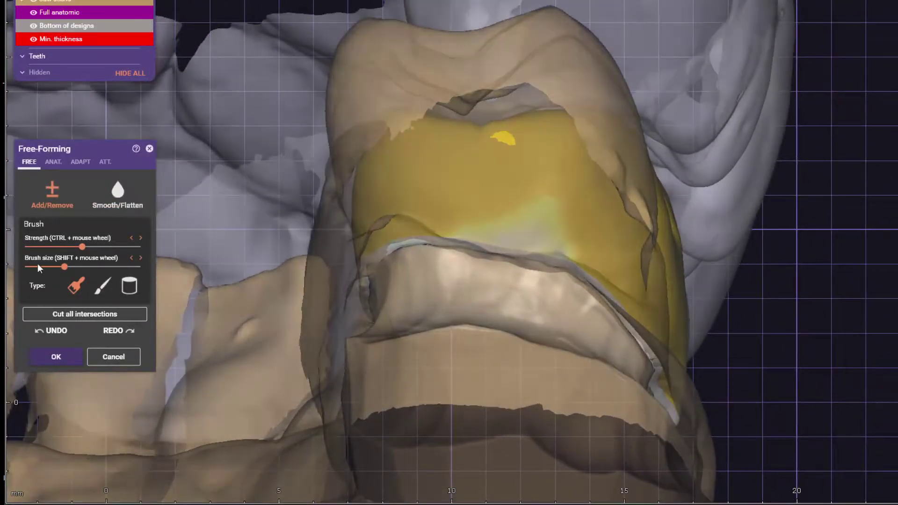
# Step: With a smaller brush and hidden items off, cut the crown's approximal intersections
pyautogui.click(38, 267)
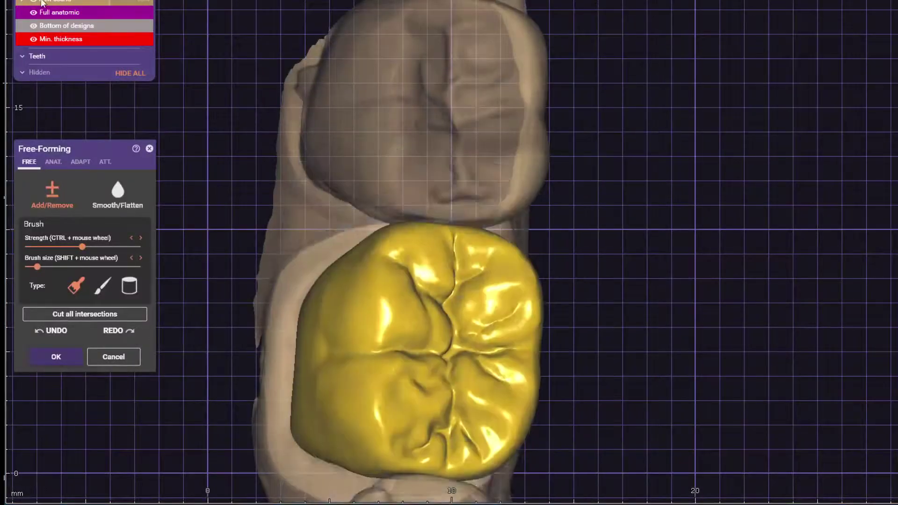
pyautogui.click(42, 2)
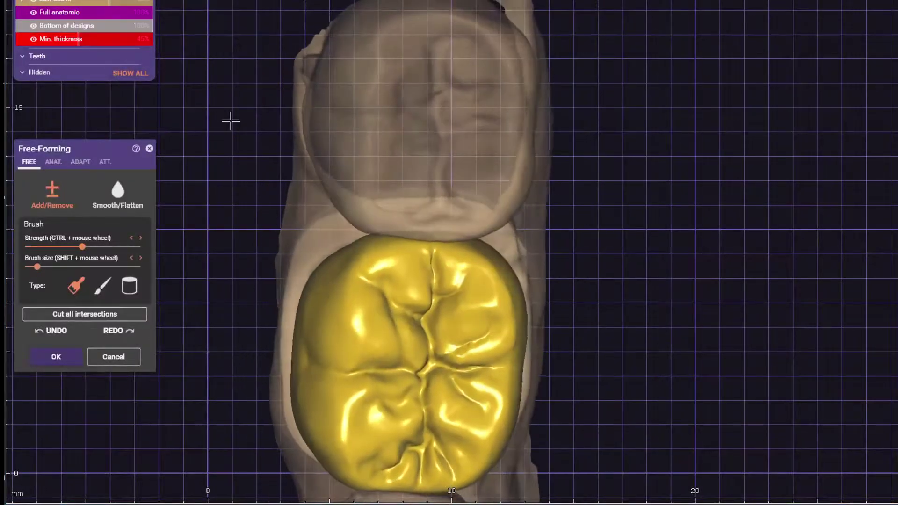
pyautogui.click(82, 163)
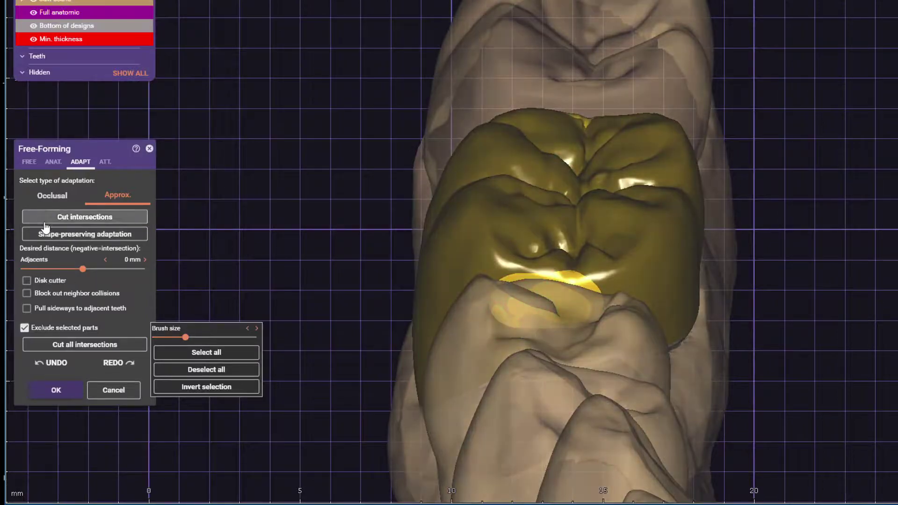
pyautogui.click(45, 224)
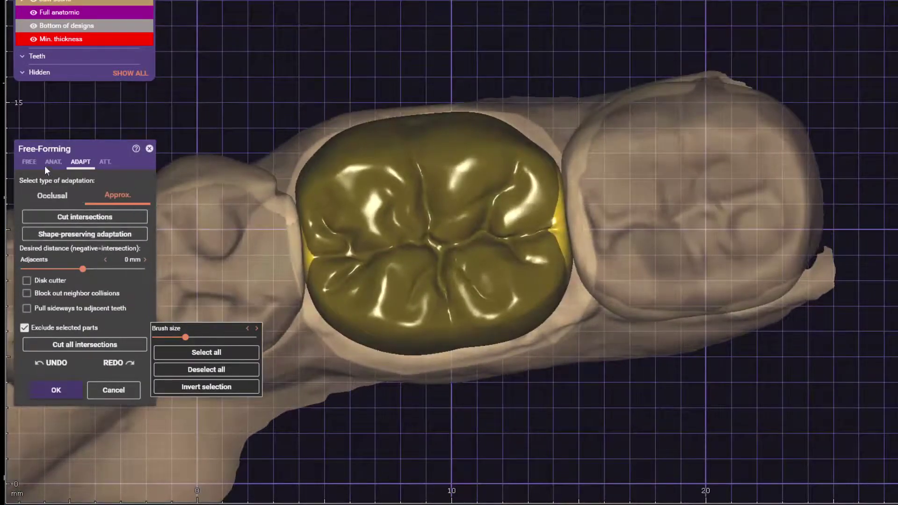
# Step: Smooth the crown's surfaces with the FREE Smooth/Flatten brush, viewing it from above
pyautogui.click(29, 161)
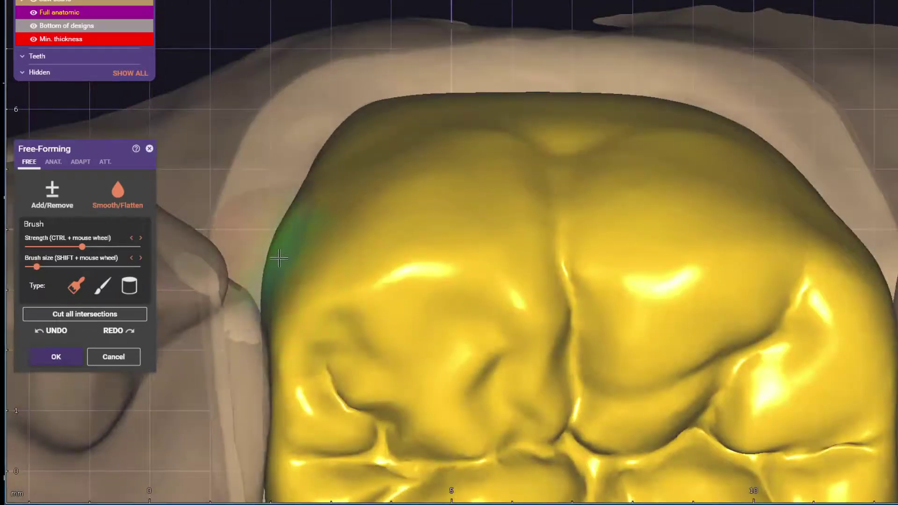
pyautogui.scroll(-5, 277, 245)
pyautogui.scroll(5, 537, 230)
pyautogui.scroll(-5, 564, 194)
pyautogui.moveTo(564, 195); pyautogui.dragTo(240, 181, button='right')
pyautogui.scroll(-3, 240, 180)
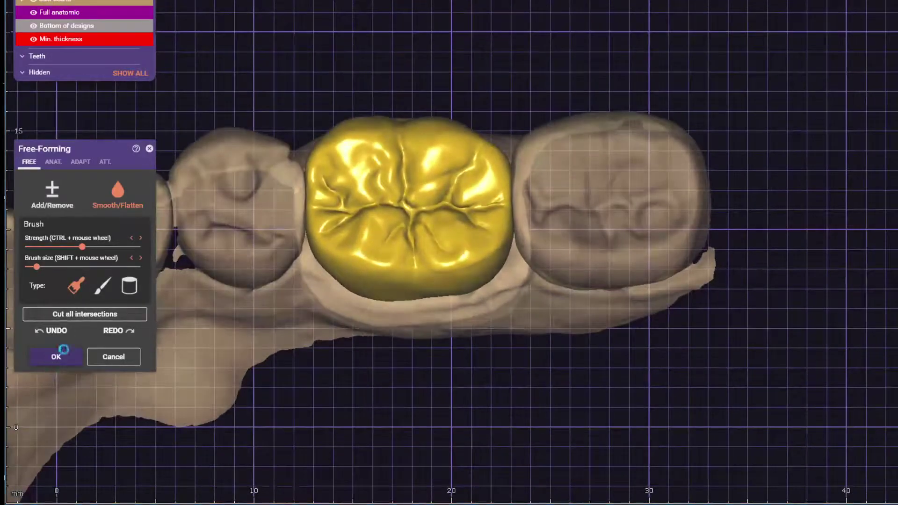
# Step: Accept the free-form changes and save the merged molar crown over the existing scene
pyautogui.click(63, 351)
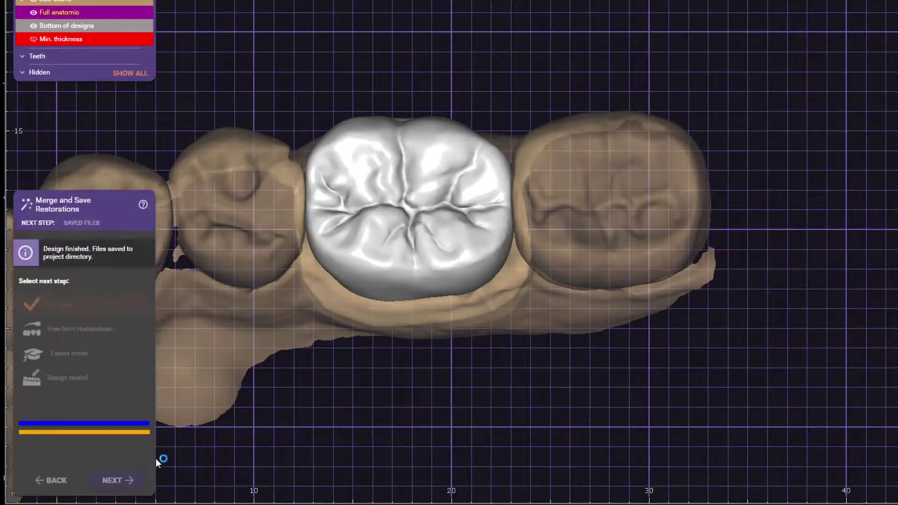
pyautogui.click(112, 479)
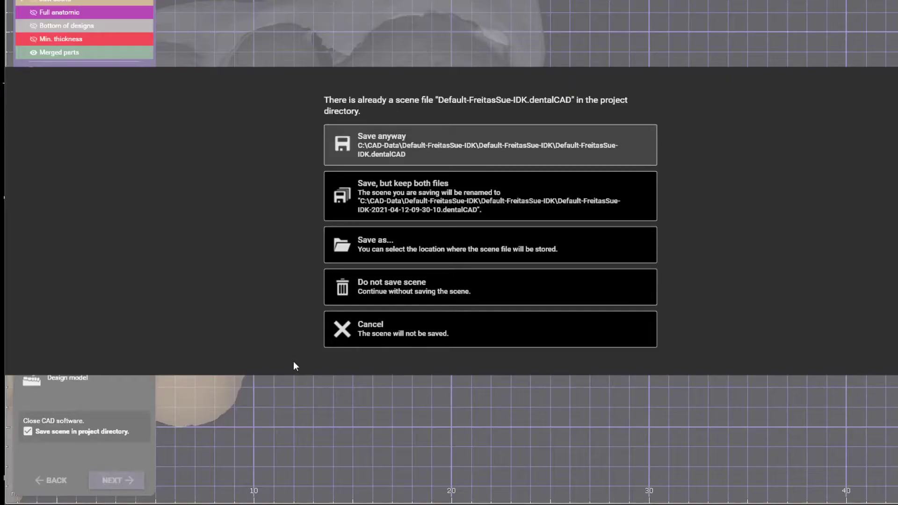
pyautogui.click(363, 149)
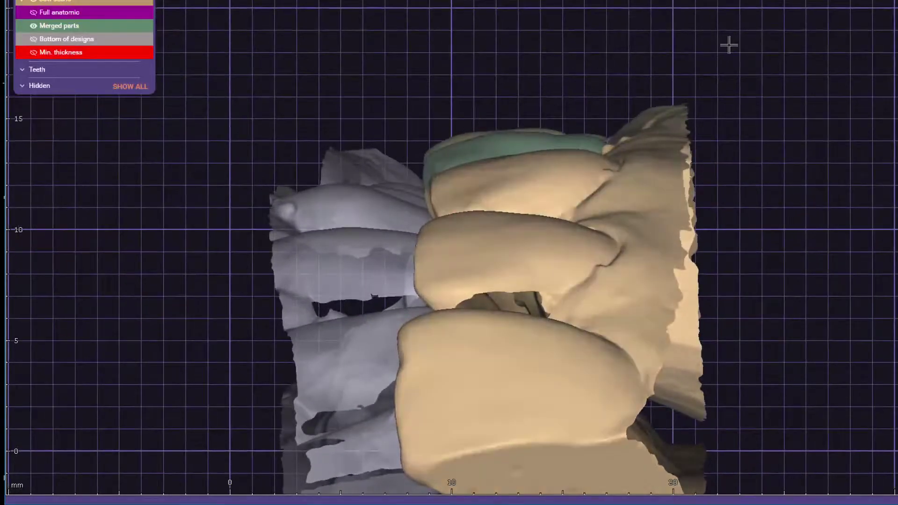
# Step: Delete tooth 4's merged crown and reopen it in Free-Forming
pyautogui.rightClick(729, 45)
pyautogui.click(785, 128)
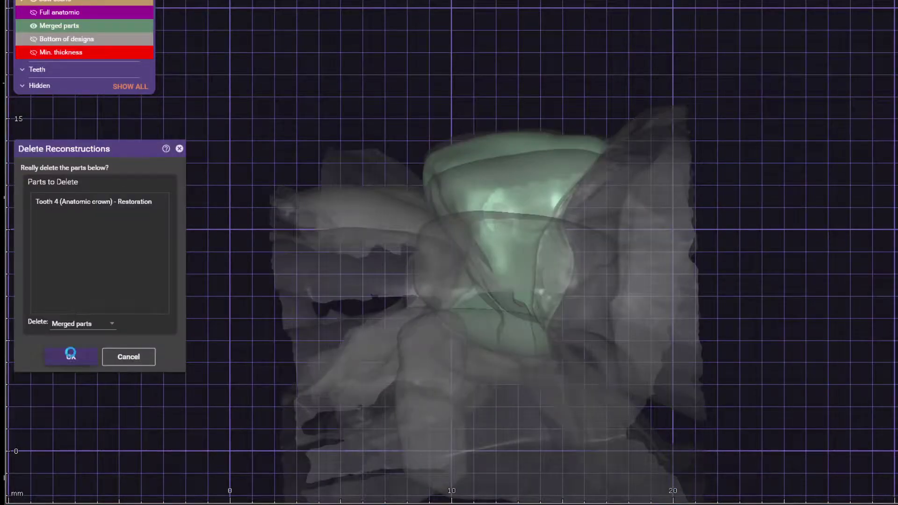
pyautogui.click(72, 354)
pyautogui.rightClick(403, 77)
pyautogui.click(462, 135)
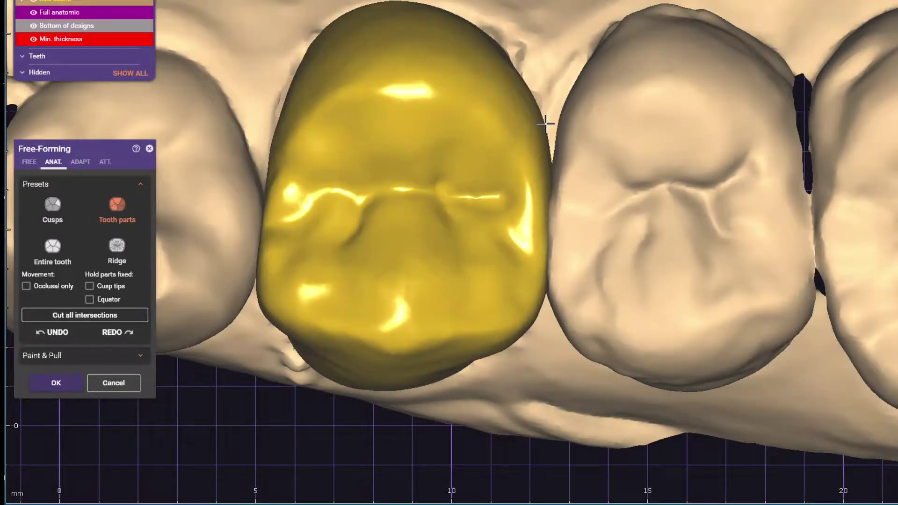
# Step: Check the crown's contacts from several angles, then finish Free-Forming with Enter to merge
pyautogui.moveTo(540, 124); pyautogui.dragTo(425, 98, button='right')
pyautogui.click(79, 161)
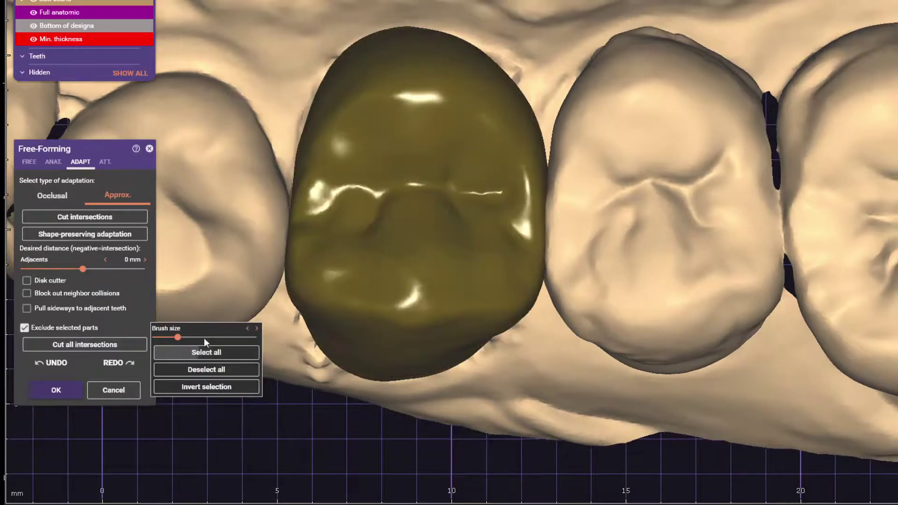
pyautogui.moveTo(267, 280); pyautogui.dragTo(412, 202, button='right')
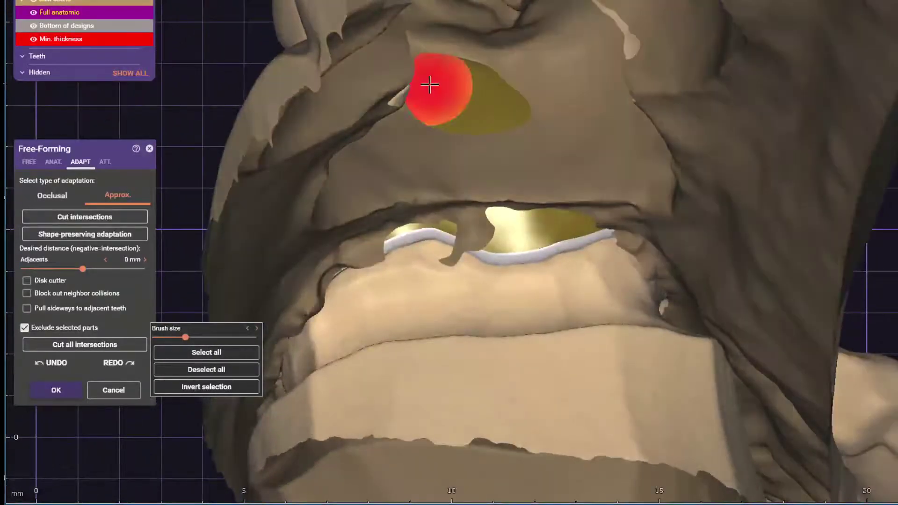
pyautogui.moveTo(446, 106); pyautogui.dragTo(509, 318, button='right')
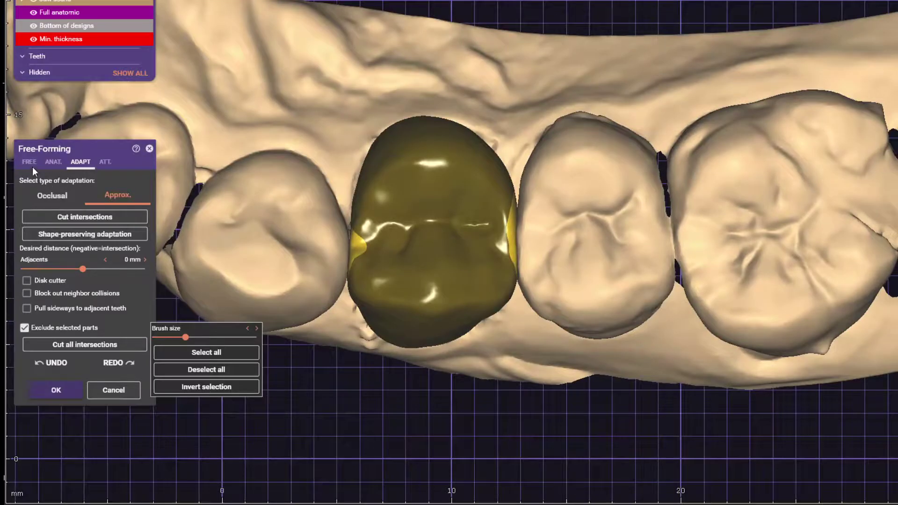
pyautogui.click(32, 164)
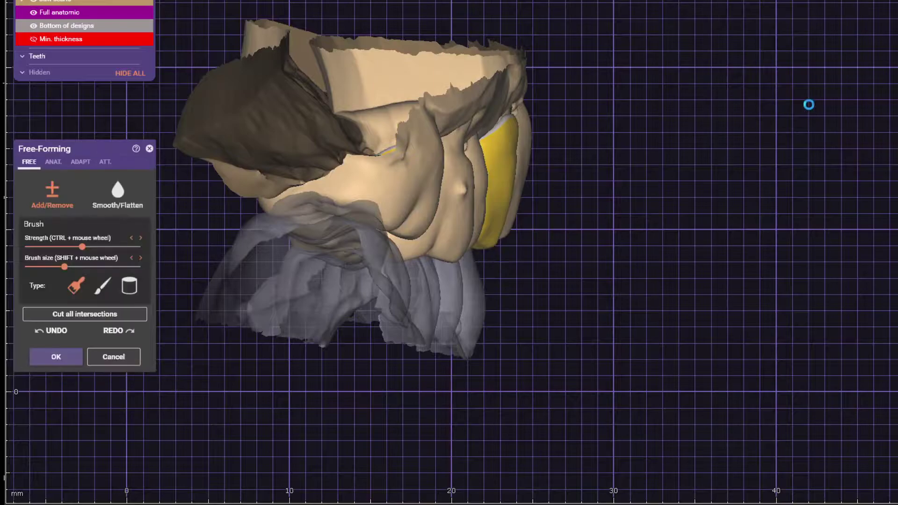
pyautogui.press('Return')
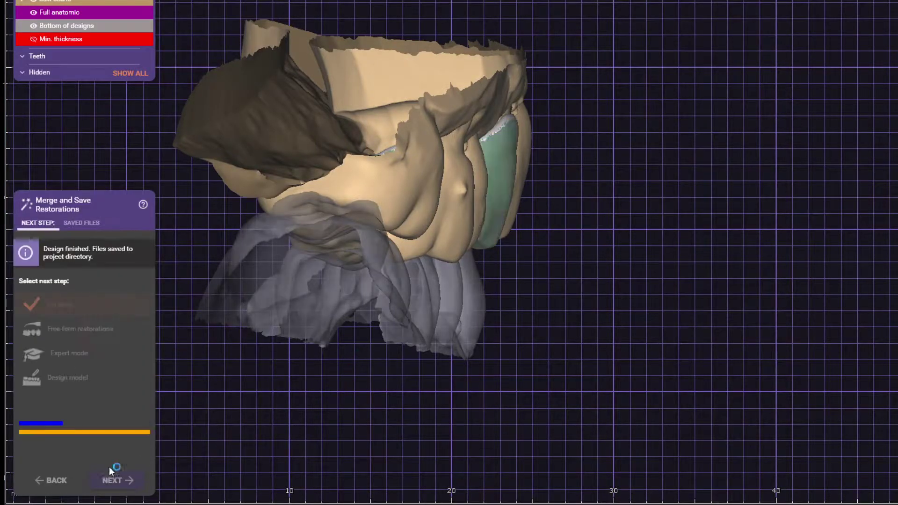
# Step: Save anyway over the existing scene, delete the merged reconstructions, and reopen Free-Forming
pyautogui.click(117, 480)
pyautogui.click(396, 153)
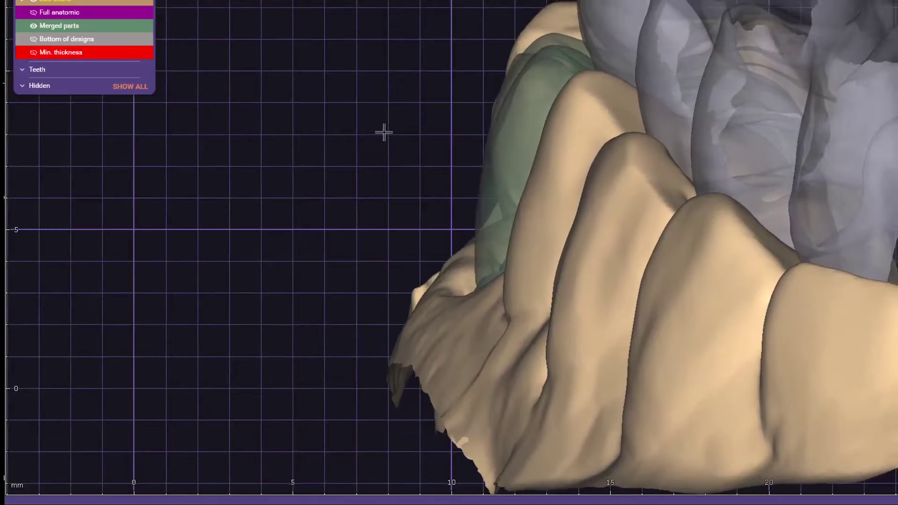
pyautogui.rightClick(383, 133)
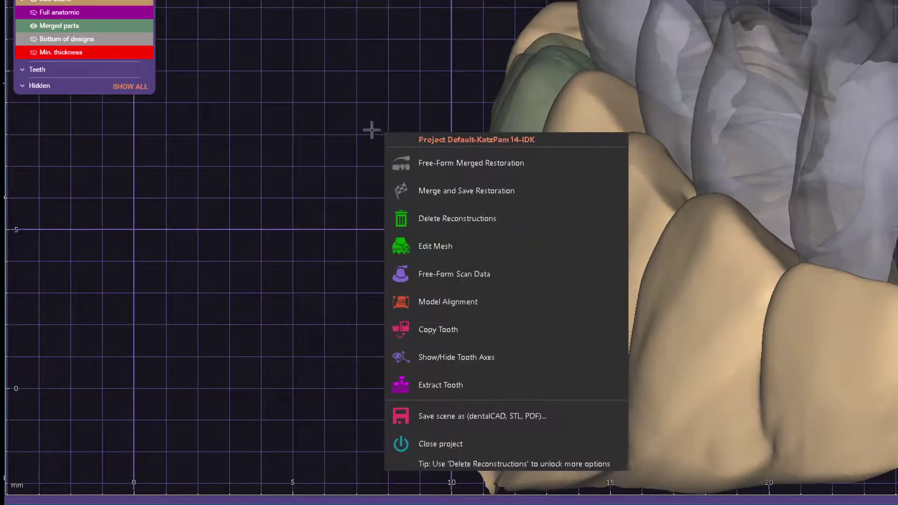
pyautogui.click(468, 228)
pyautogui.click(70, 356)
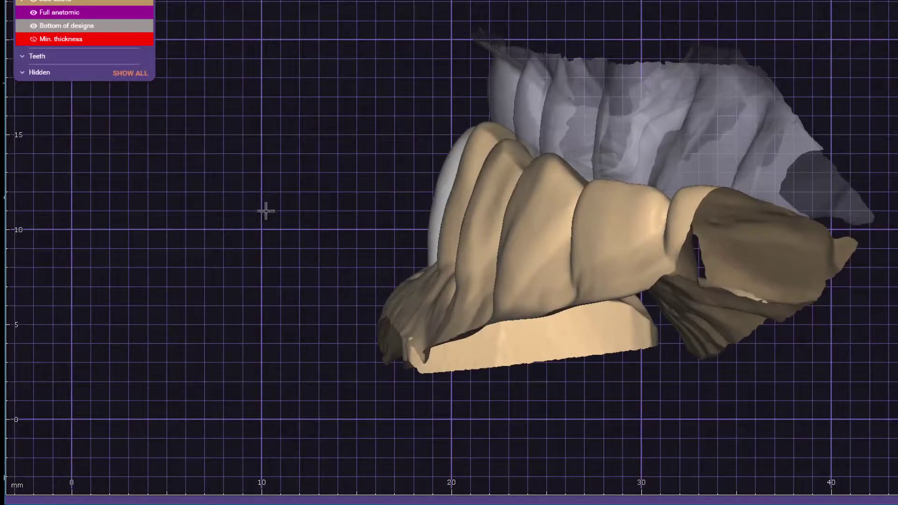
pyautogui.rightClick(265, 211)
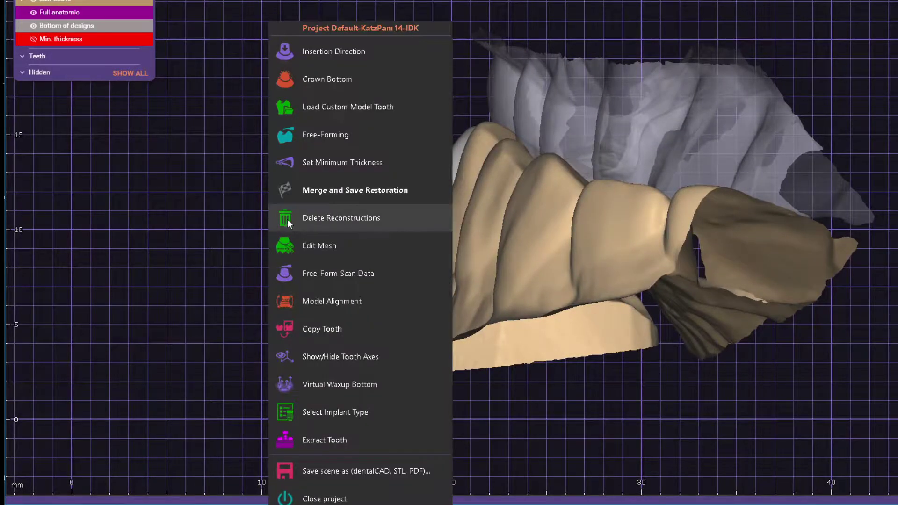
pyautogui.click(323, 134)
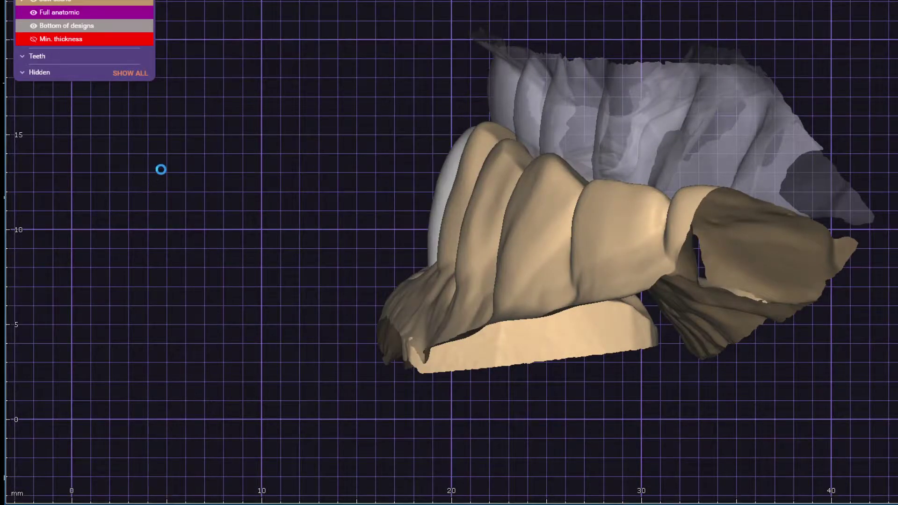
# Step: Make the anatomic crown 100% opaque and rotate toward its bite using the Tooth parts preset
pyautogui.click(116, 218)
pyautogui.scroll(5, 440, 273)
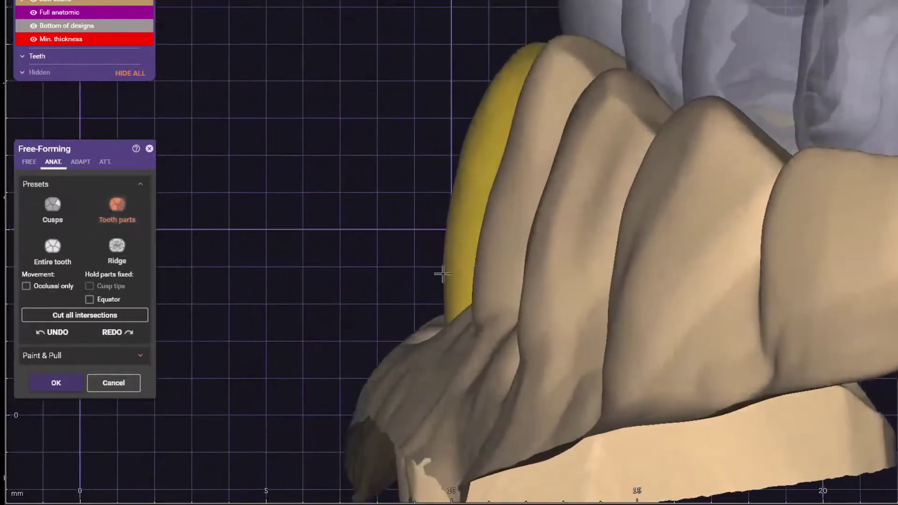
pyautogui.click(97, 15)
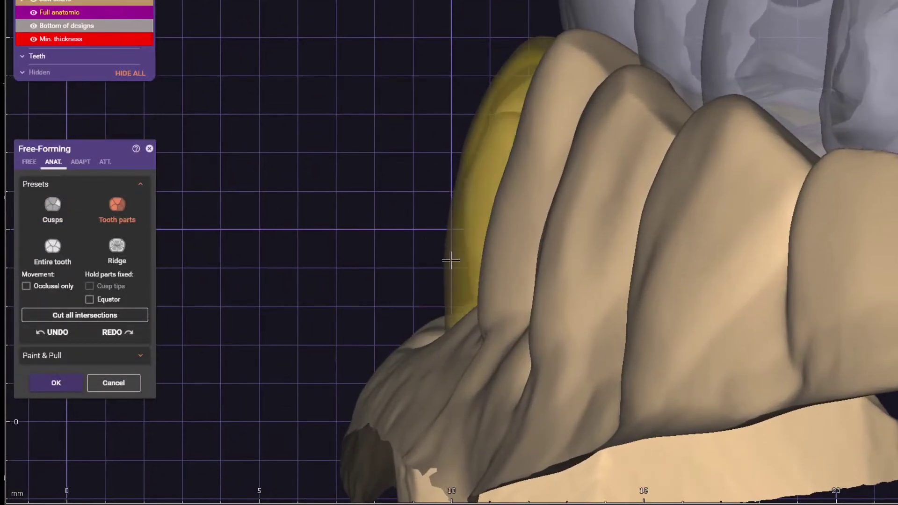
pyautogui.moveTo(147, 19); pyautogui.dragTo(153, 15)
pyautogui.moveTo(322, 140); pyautogui.dragTo(344, 116, button='right')
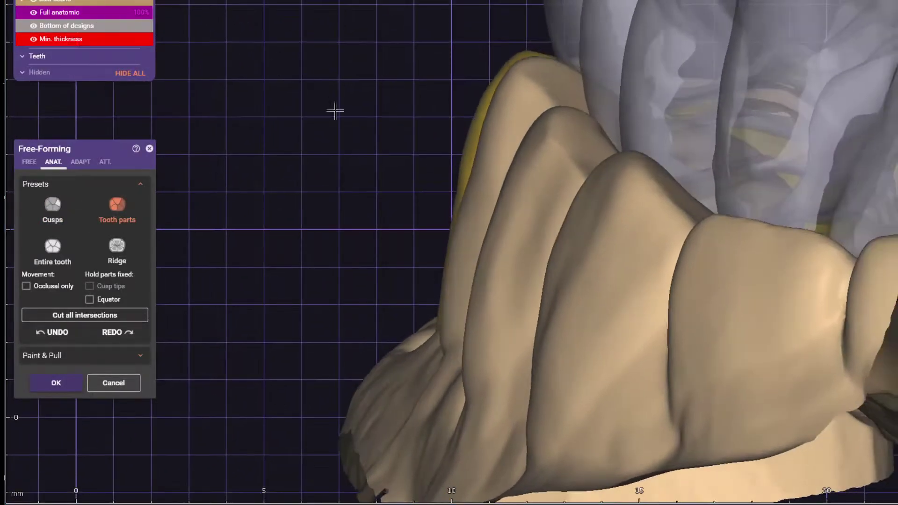
pyautogui.moveTo(485, 110); pyautogui.dragTo(366, 125, button='right')
pyautogui.scroll(3, 485, 208)
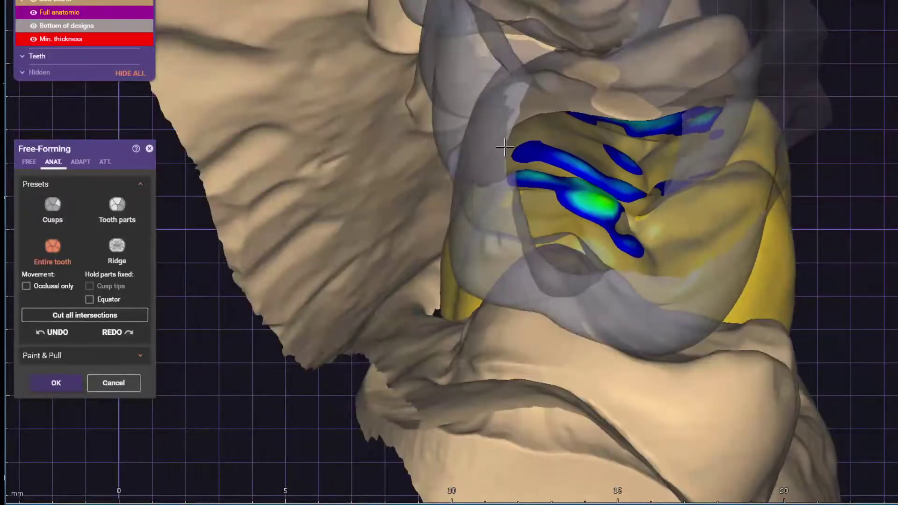
pyautogui.click(48, 332)
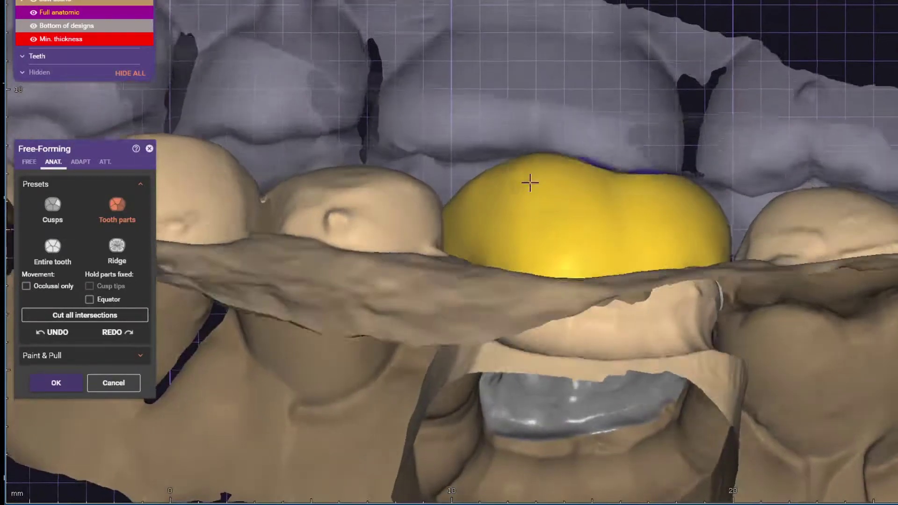
pyautogui.moveTo(529, 182); pyautogui.dragTo(610, 211, button='right')
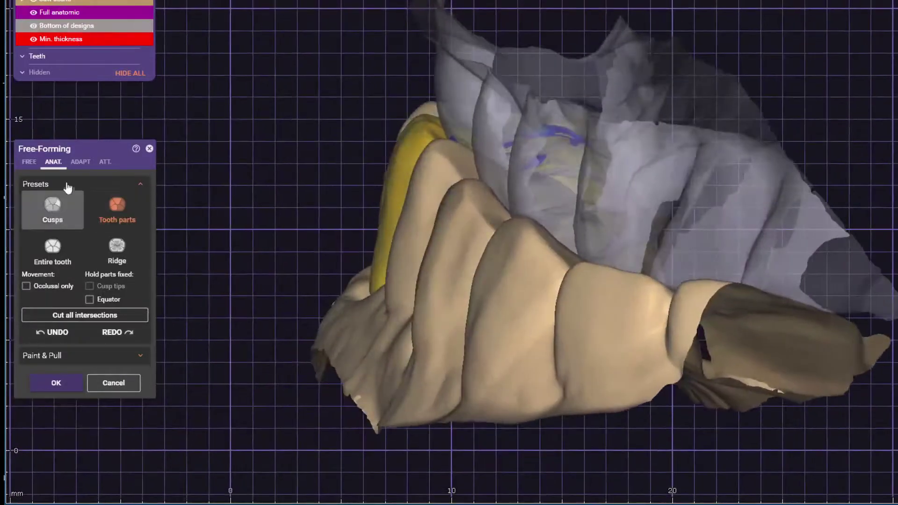
# Step: Cut occlusal intersections at 0.35 mm with shape-preserving adaptation, then adapt contacts excluding painted parts
pyautogui.click(81, 161)
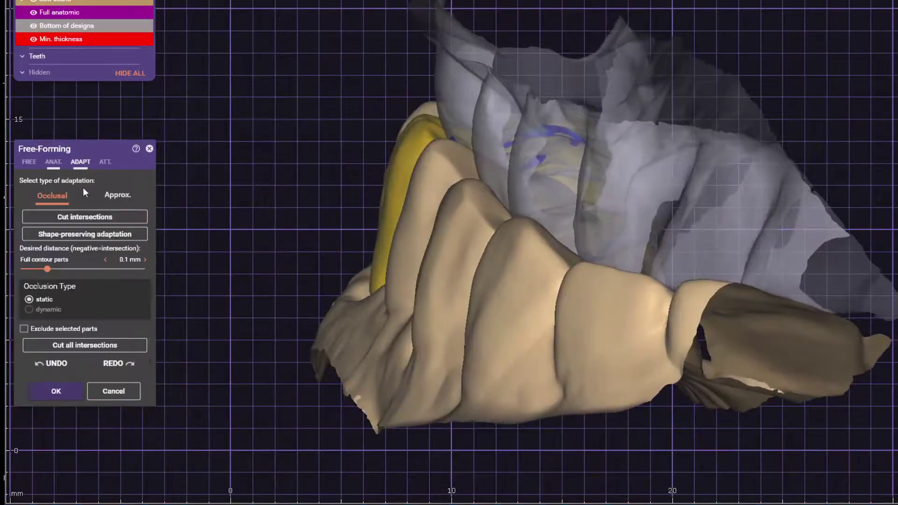
pyautogui.click(91, 219)
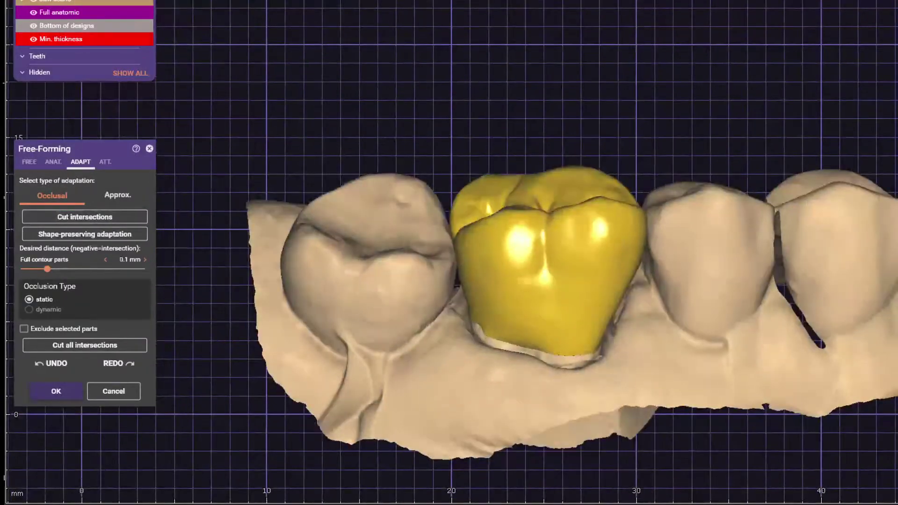
pyautogui.click(121, 277)
pyautogui.click(99, 235)
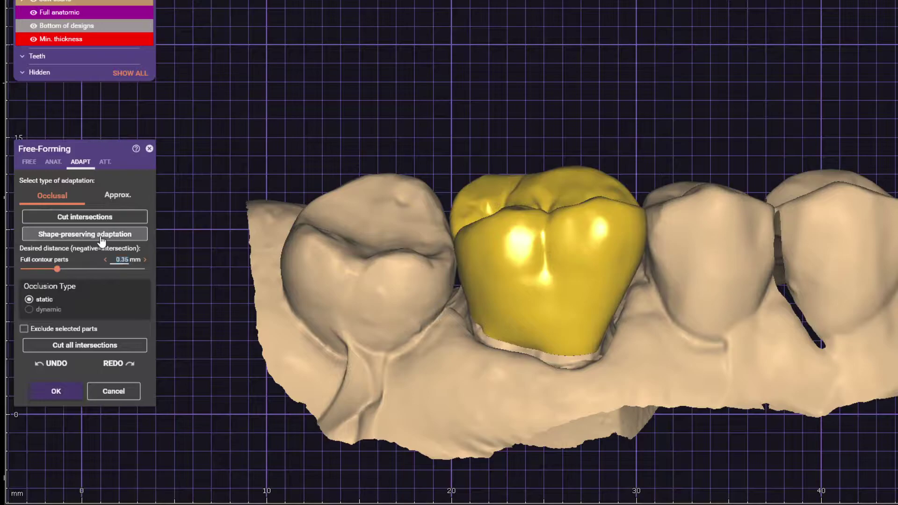
pyautogui.click(117, 195)
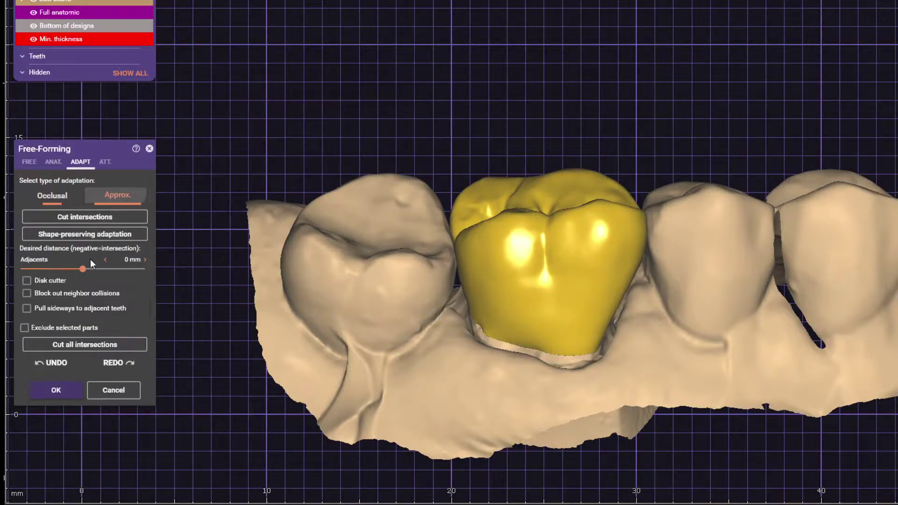
pyautogui.click(66, 329)
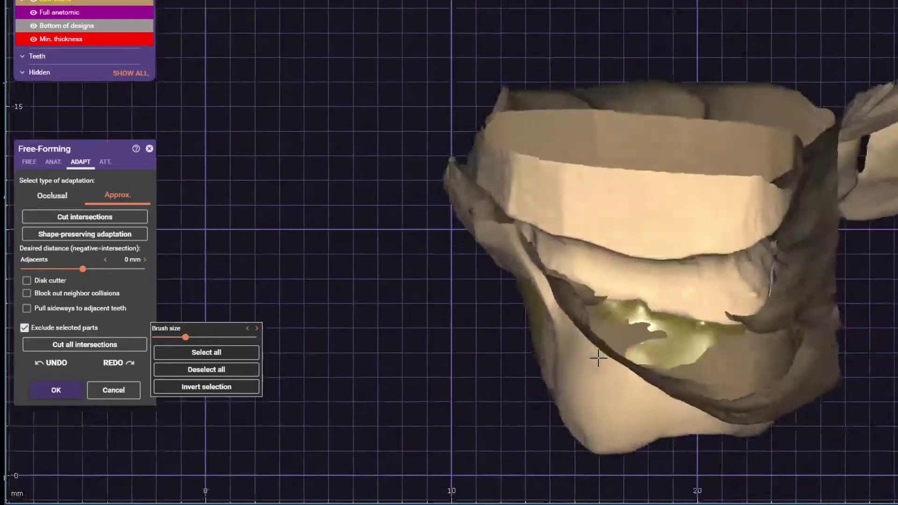
pyautogui.click(664, 343)
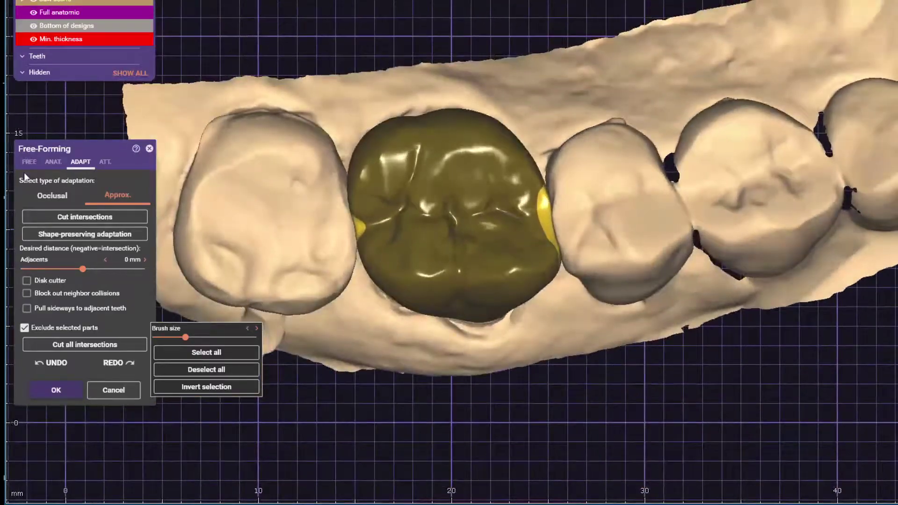
pyautogui.click(29, 162)
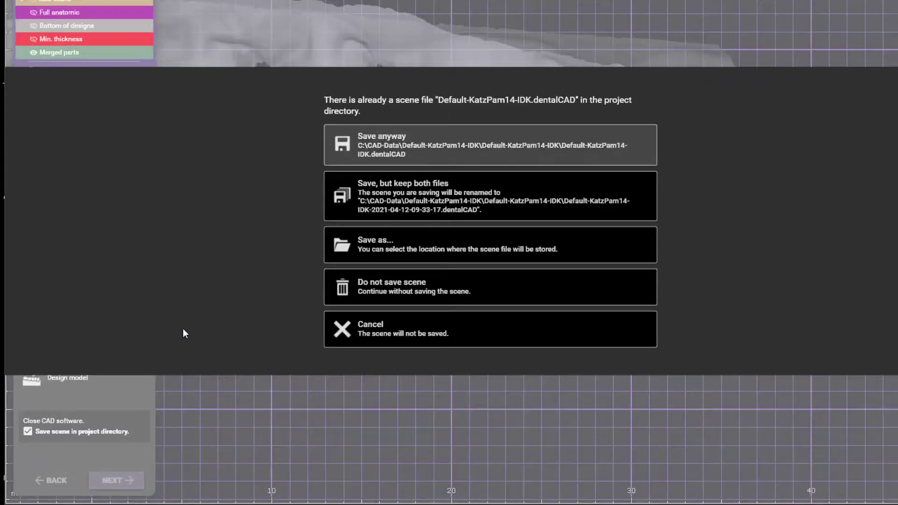
# Step: Save anyway, then show Min. thickness and set the merged parts opacity to 57%
pyautogui.click(370, 136)
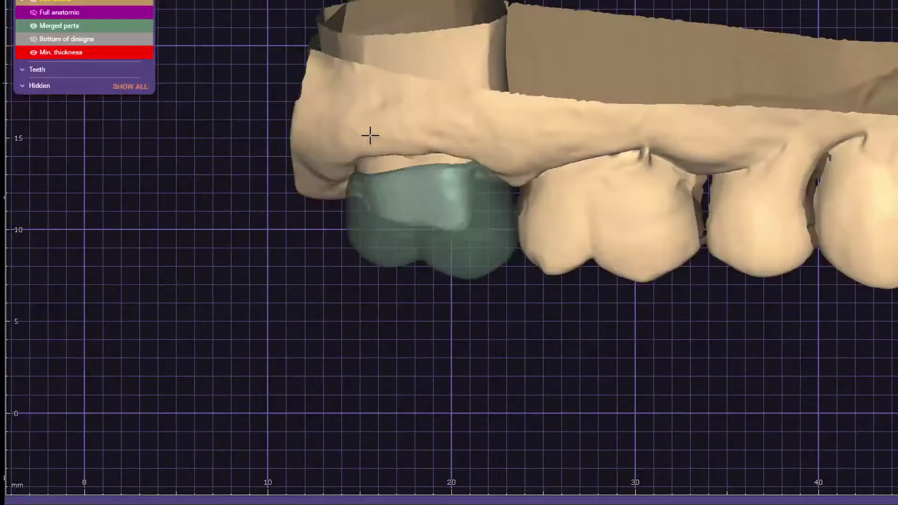
pyautogui.scroll(3, 517, 306)
pyautogui.scroll(-1, 653, 154)
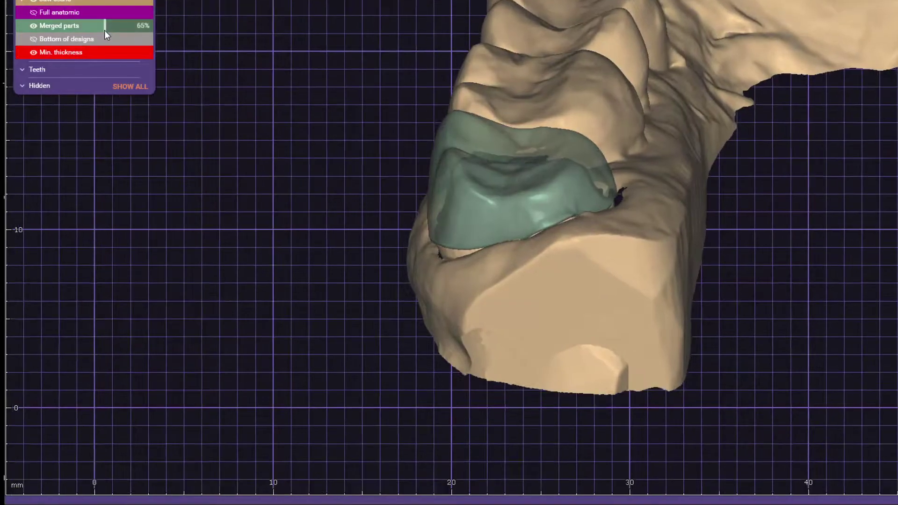
pyautogui.click(104, 30)
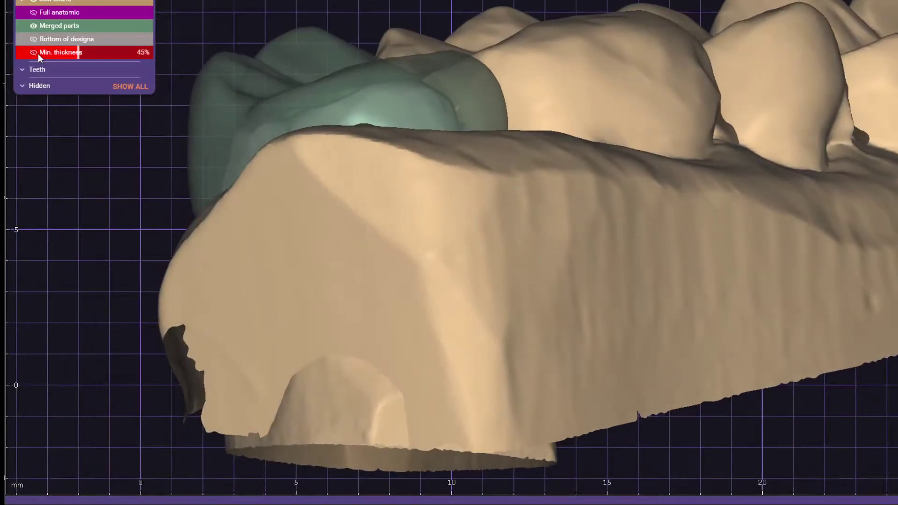
pyautogui.click(35, 52)
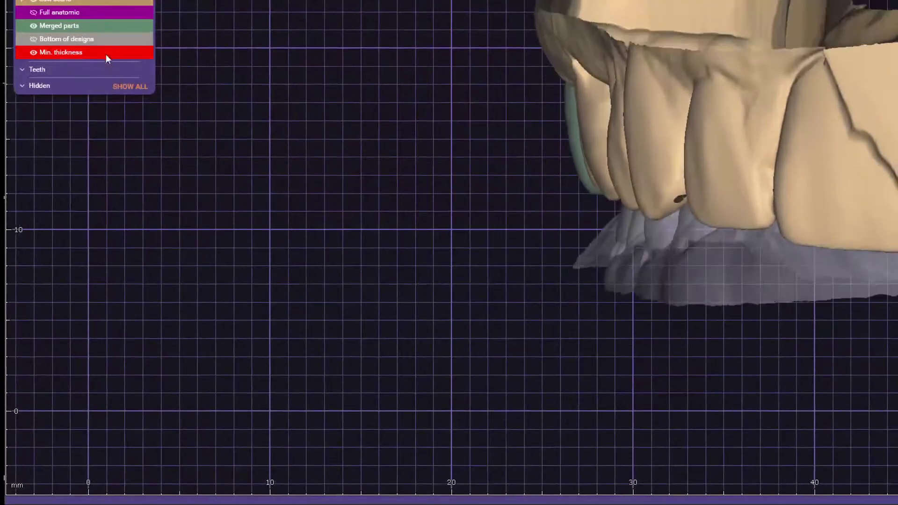
pyautogui.moveTo(105, 52)
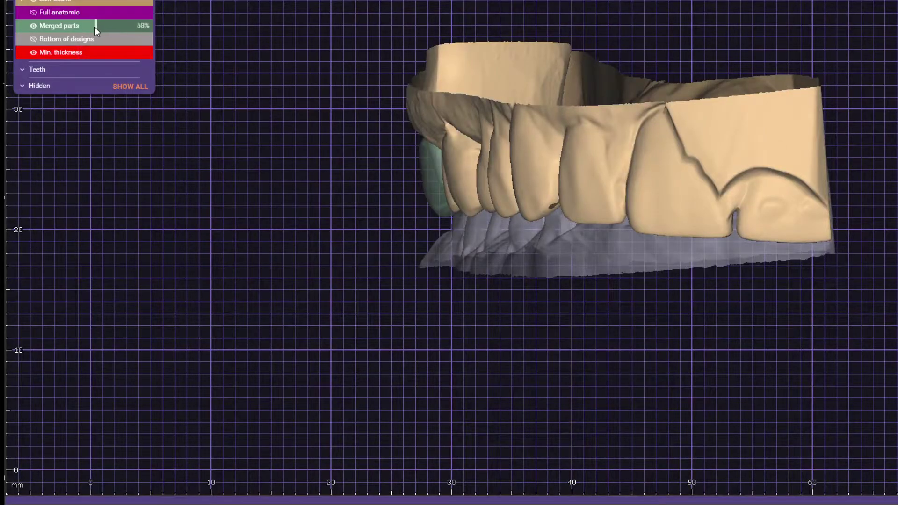
pyautogui.click(95, 26)
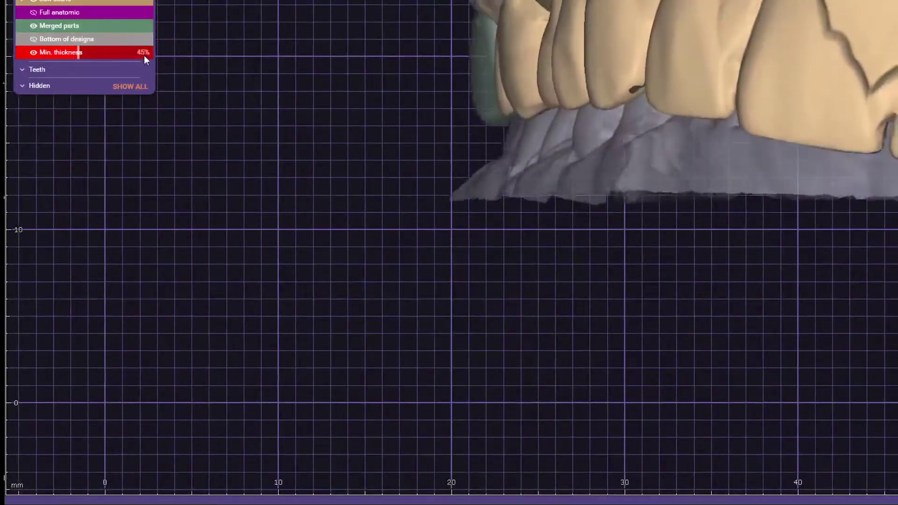
# Step: Free-form the merged restoration with the Tooth parts preset, then save the modifications and continue
pyautogui.rightClick(315, 116)
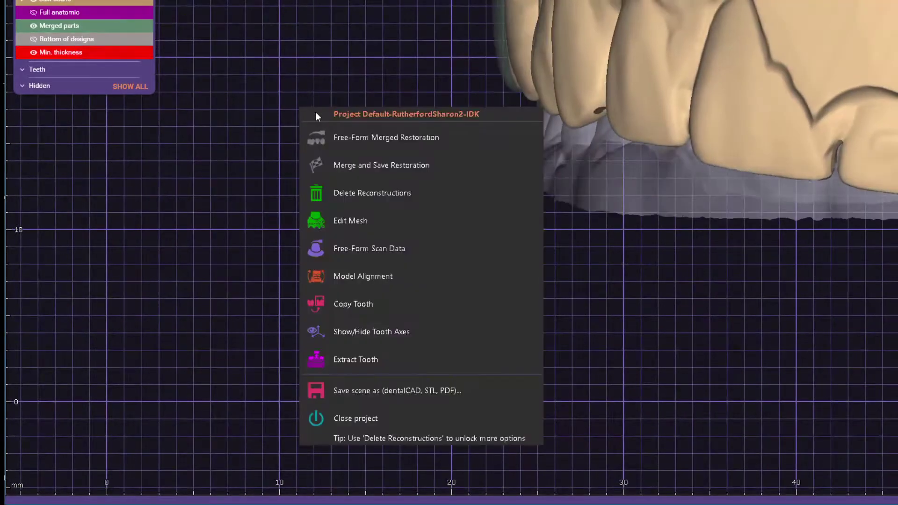
pyautogui.click(350, 139)
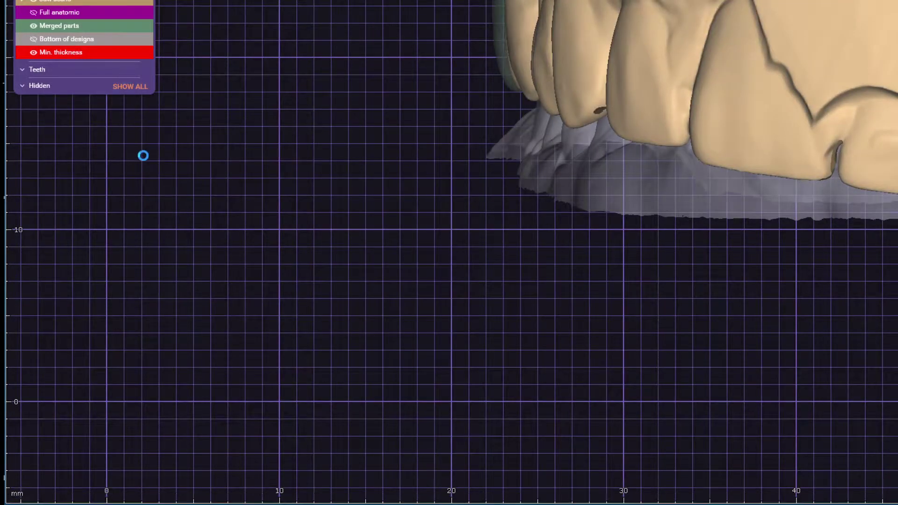
pyautogui.click(123, 209)
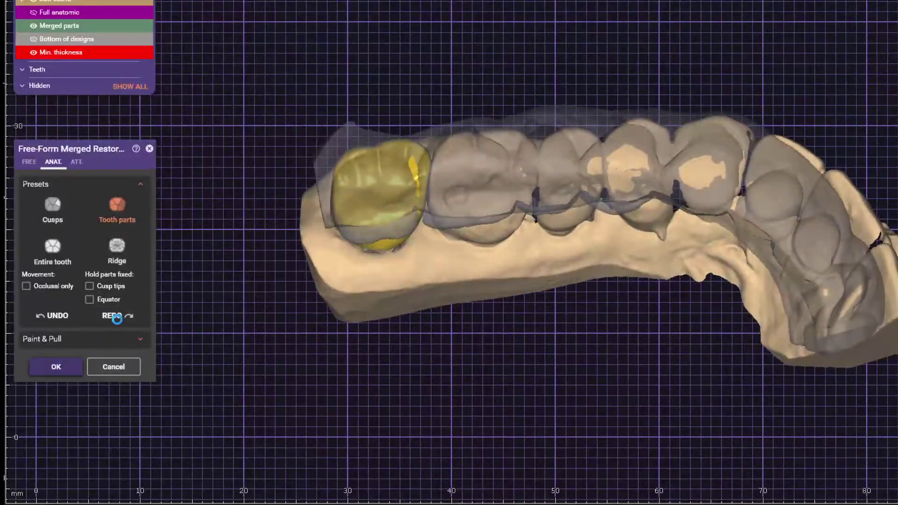
pyautogui.click(55, 366)
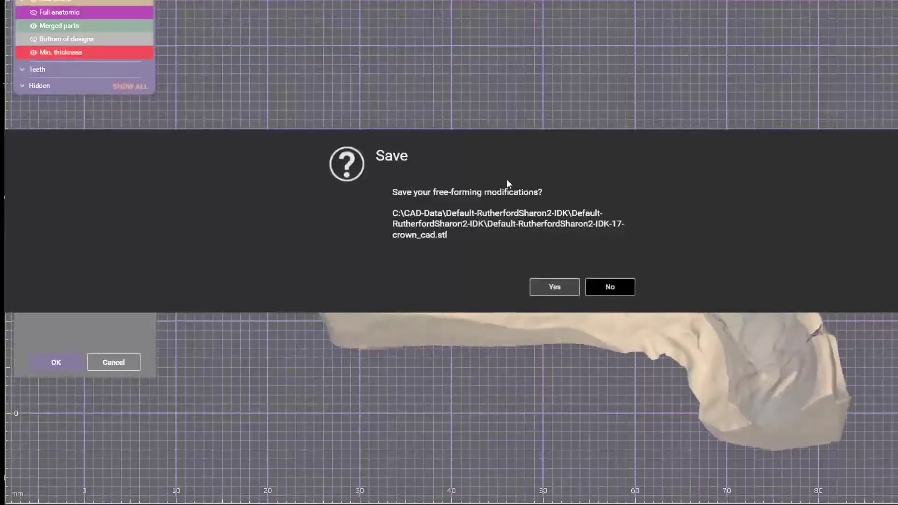
pyautogui.click(551, 292)
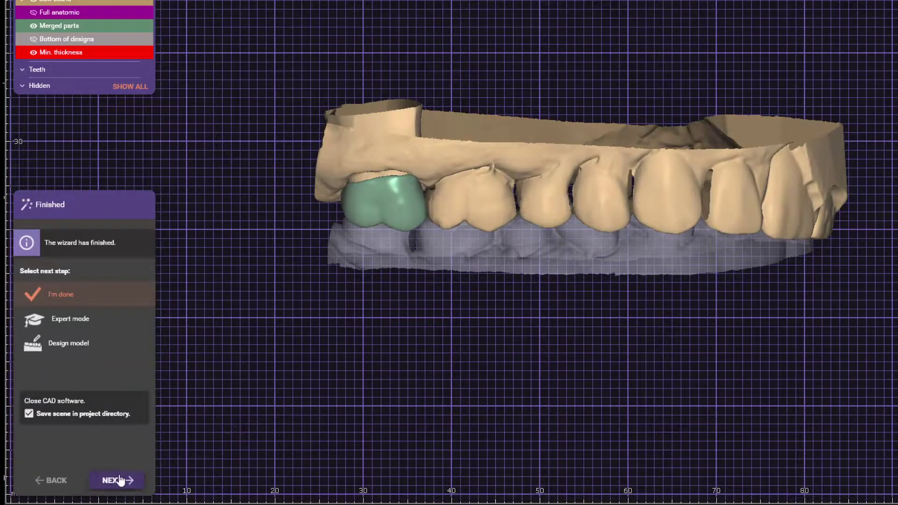
pyautogui.click(118, 480)
# Step: Overwrite the saved scene, then delete tooth 30's merged reconstructions and confirm with OK
pyautogui.click(384, 146)
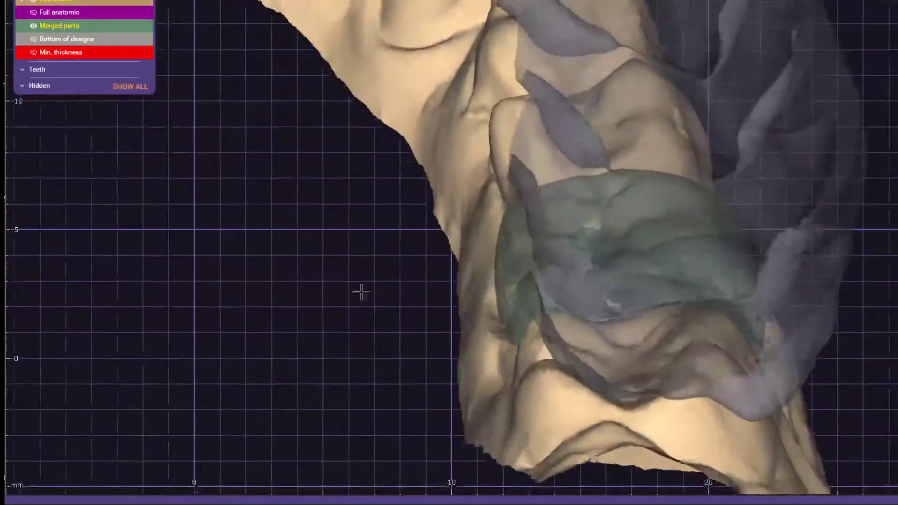
pyautogui.rightClick(361, 299)
pyautogui.click(423, 262)
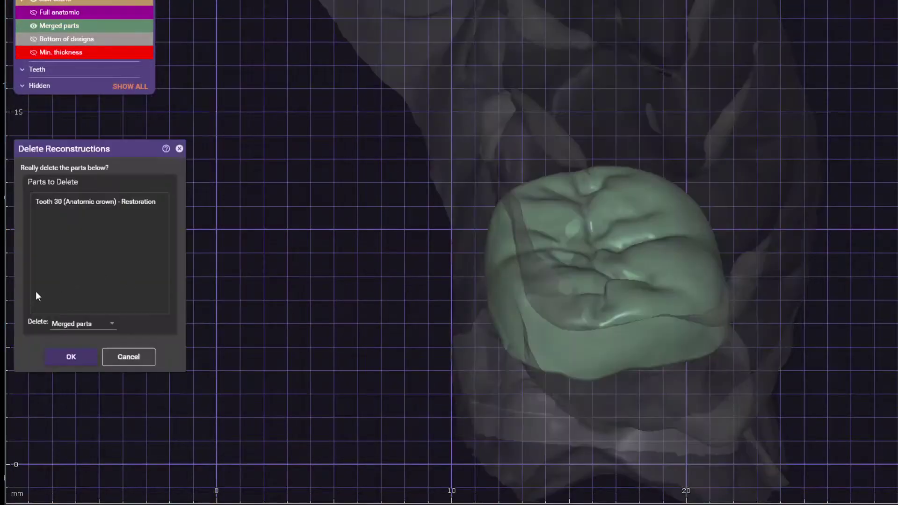
pyautogui.click(96, 359)
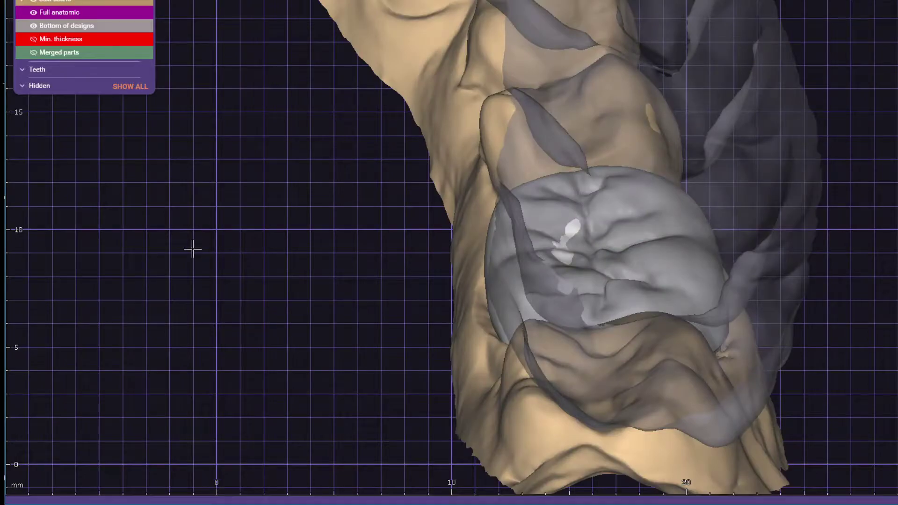
# Step: Rerun Set Minimum Thickness from the context menu and show the opposing jaw over the crown
pyautogui.rightClick(192, 248)
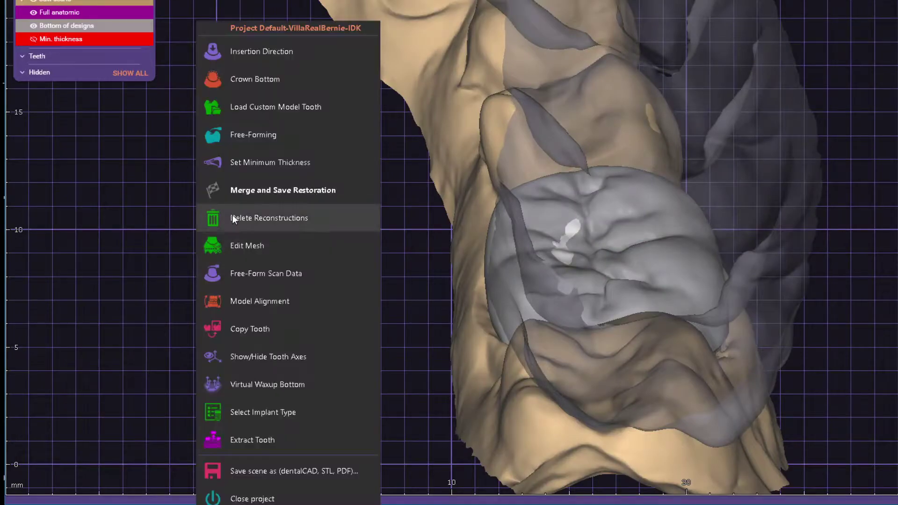
pyautogui.click(247, 169)
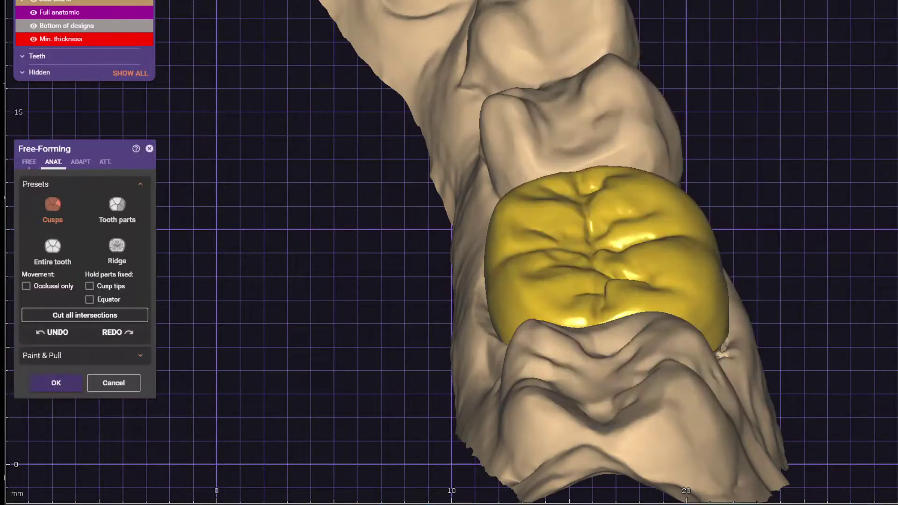
pyautogui.click(33, 2)
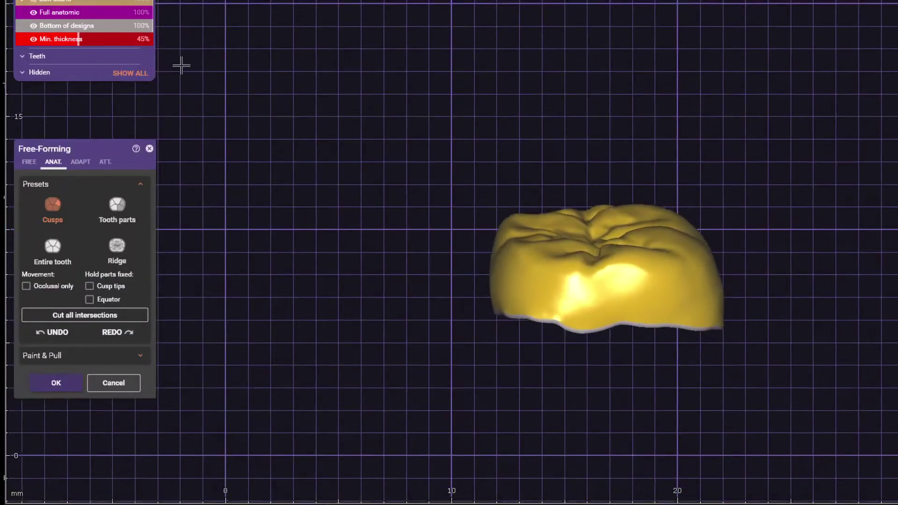
pyautogui.click(40, 2)
pyautogui.scroll(4, 229, 126)
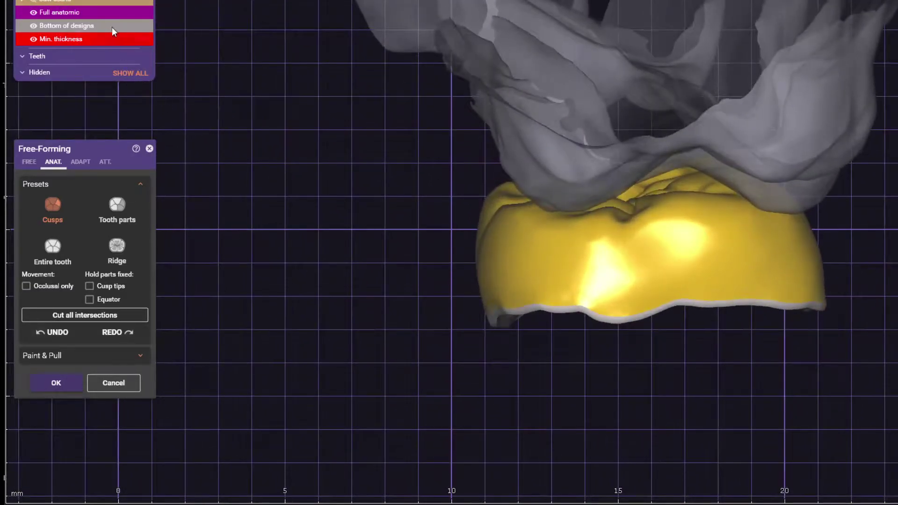
pyautogui.scroll(-2, 212, 82)
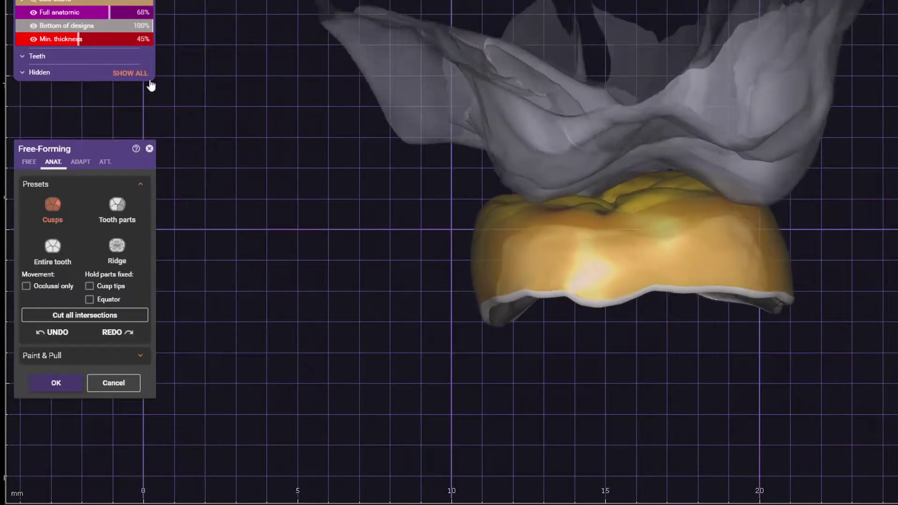
pyautogui.scroll(3, 440, 277)
# Step: Apply the Tooth parts preset and check the crown against the jaw scan from a rotated view
pyautogui.click(117, 210)
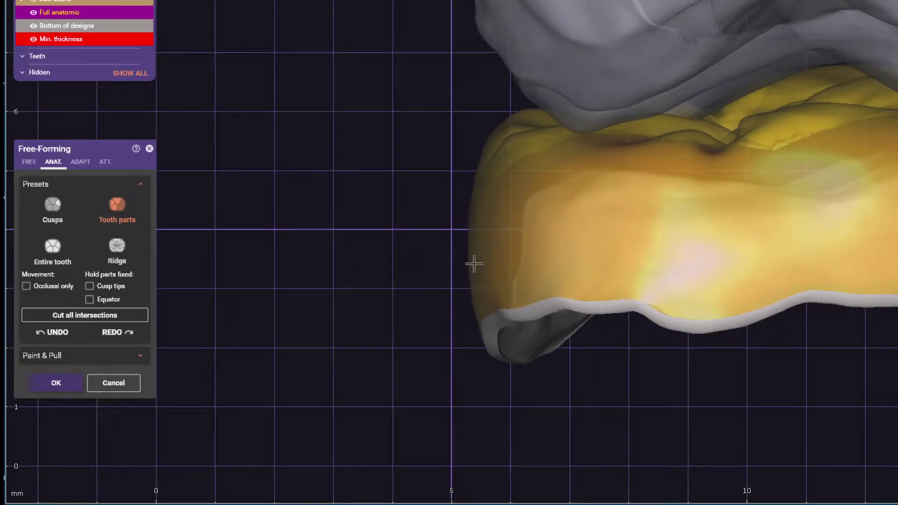
pyautogui.moveTo(479, 263); pyautogui.dragTo(711, 252, button='right')
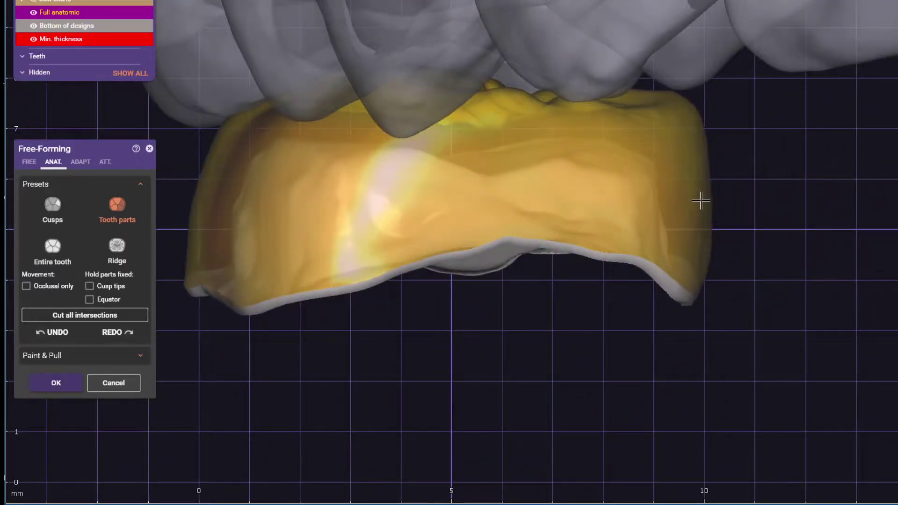
pyautogui.scroll(-3, 694, 248)
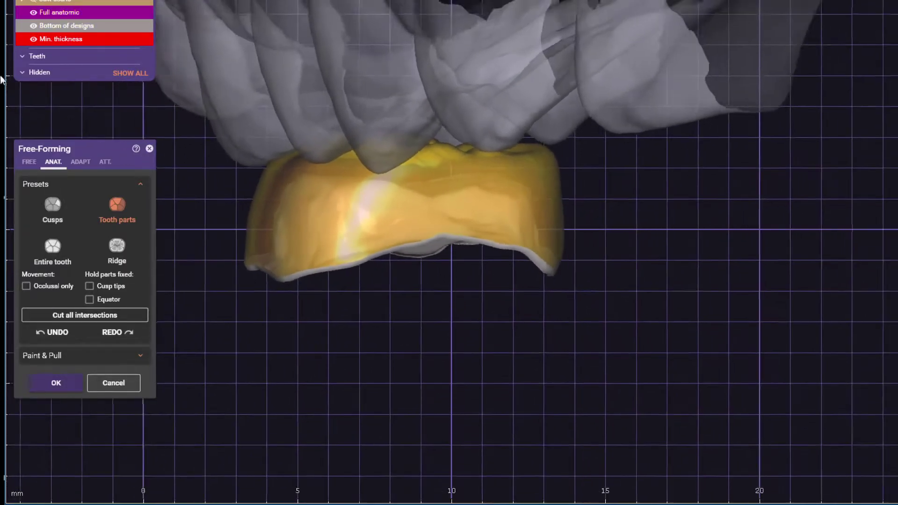
pyautogui.click(33, 4)
pyautogui.click(33, 5)
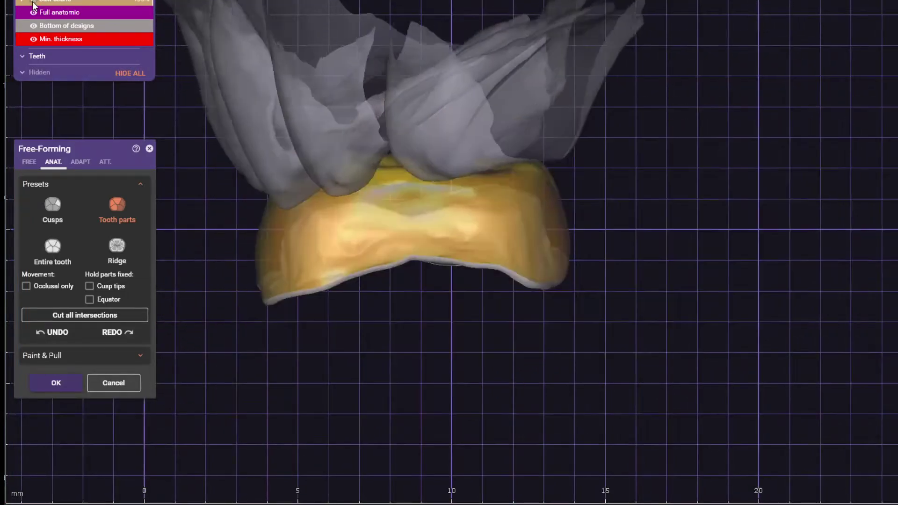
pyautogui.click(33, 4)
pyautogui.click(33, 5)
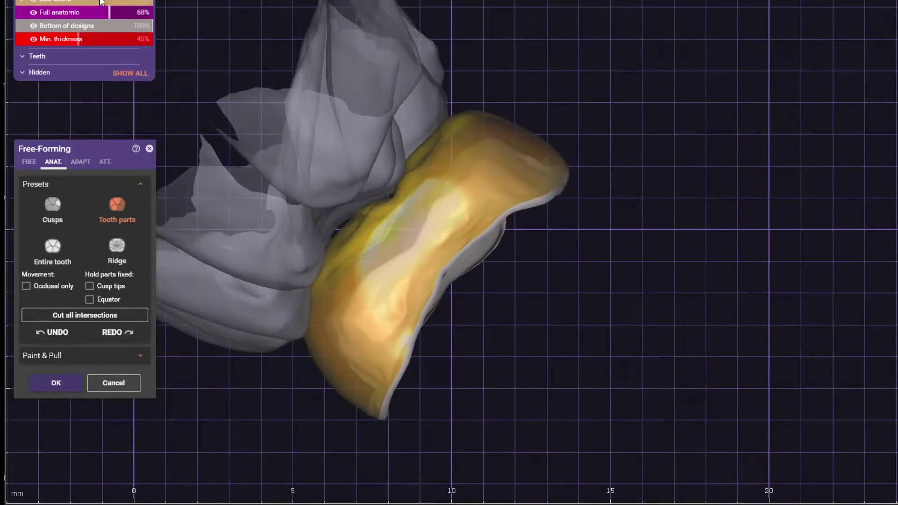
pyautogui.click(101, 1)
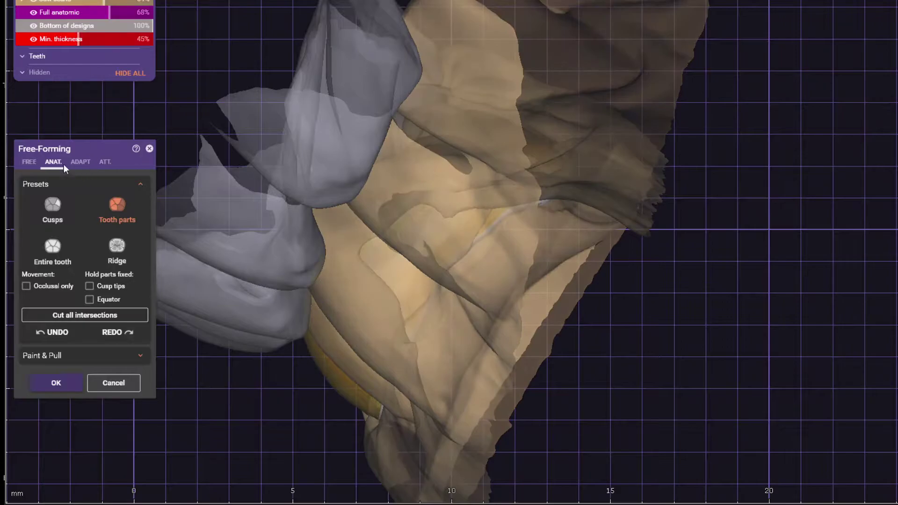
pyautogui.click(33, 5)
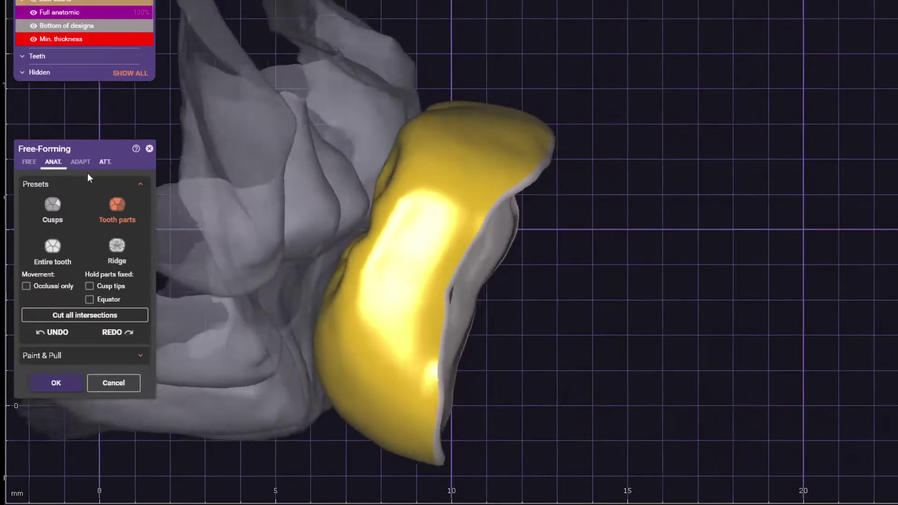
# Step: Smooth the crown's side surface with a smaller Smooth/Flatten brush
pyautogui.click(29, 161)
pyautogui.click(122, 207)
pyautogui.moveTo(64, 267); pyautogui.dragTo(50, 268)
pyautogui.scroll(5, 386, 251)
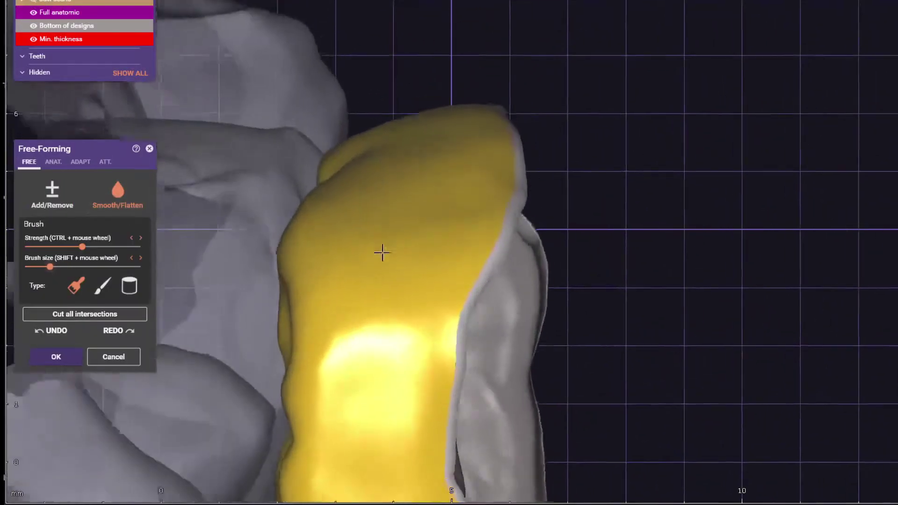
pyautogui.moveTo(441, 160)
pyautogui.mouseDown(button='right')
pyautogui.moveTo(446, 212)
pyautogui.moveTo(479, 238)
pyautogui.moveTo(525, 226)
pyautogui.moveTo(497, 238)
pyautogui.mouseUp(button='right')
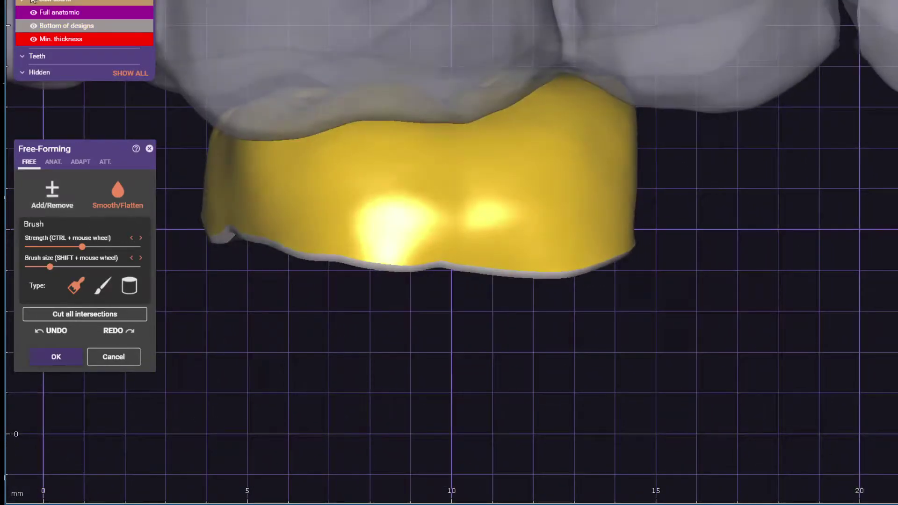
# Step: Show the jaw scans and turn to a top-down view to check contact with the opposing tooth
pyautogui.click(34, 0)
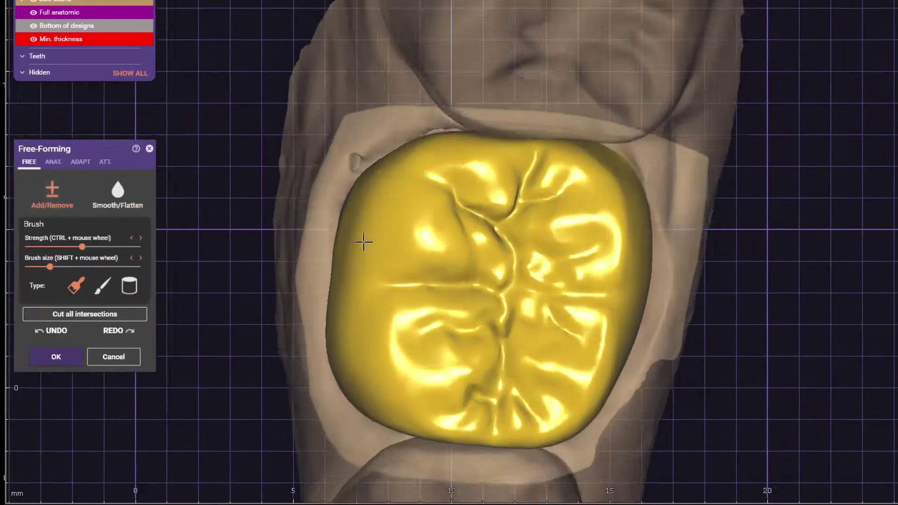
pyautogui.scroll(3, 513, 207)
pyautogui.scroll(-3, 631, 225)
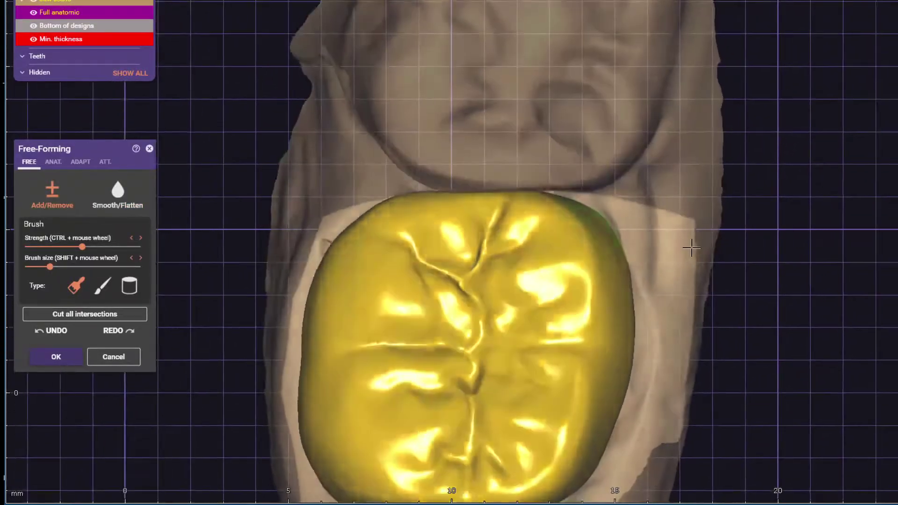
pyautogui.scroll(1, 663, 244)
pyautogui.scroll(-1, 501, 238)
pyautogui.scroll(2, 574, 256)
pyautogui.moveTo(502, 238); pyautogui.dragTo(549, 268, button='right')
pyautogui.scroll(-2, 551, 275)
pyautogui.scroll(2, 506, 254)
pyautogui.scroll(-2, 662, 266)
pyautogui.scroll(1, 612, 261)
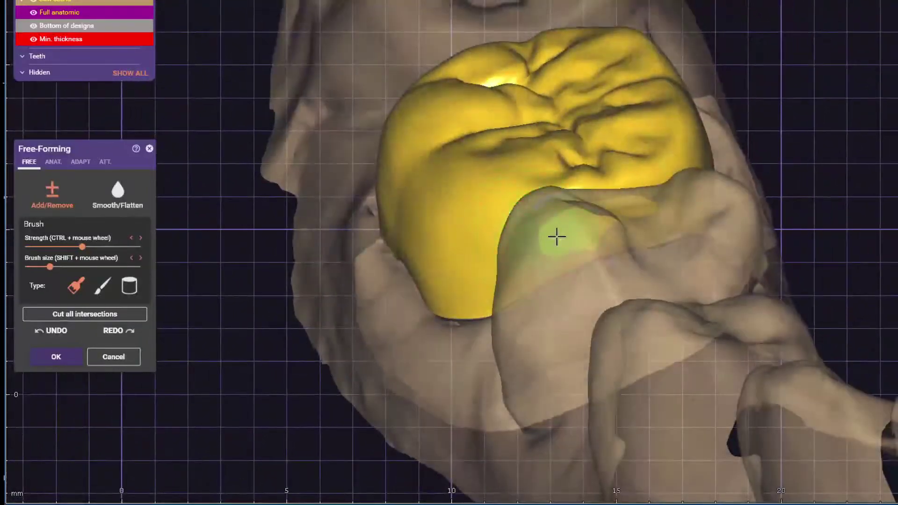
pyautogui.moveTo(559, 236); pyautogui.dragTo(82, 168, button='right')
# Step: With Approx. and Exclude selected parts, paint a protected area and cut intersections with neighbouring teeth
pyautogui.click(81, 163)
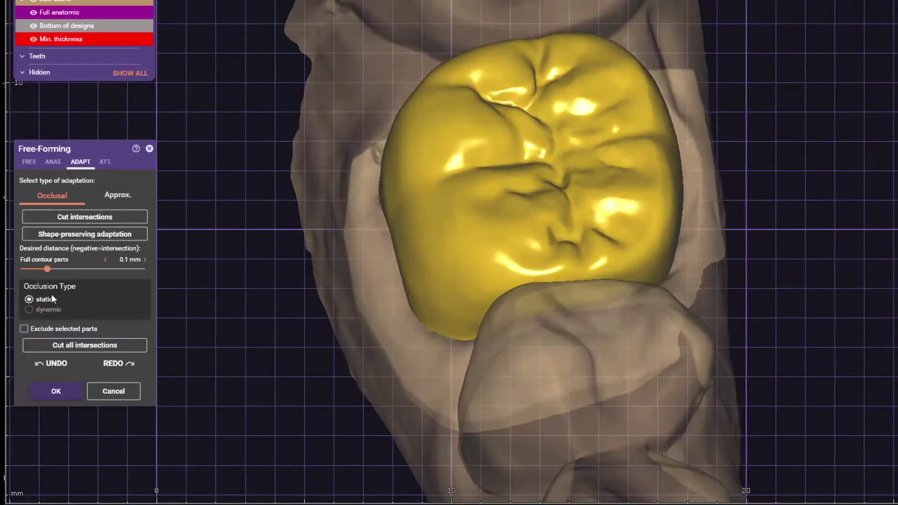
pyautogui.click(112, 195)
pyautogui.click(58, 328)
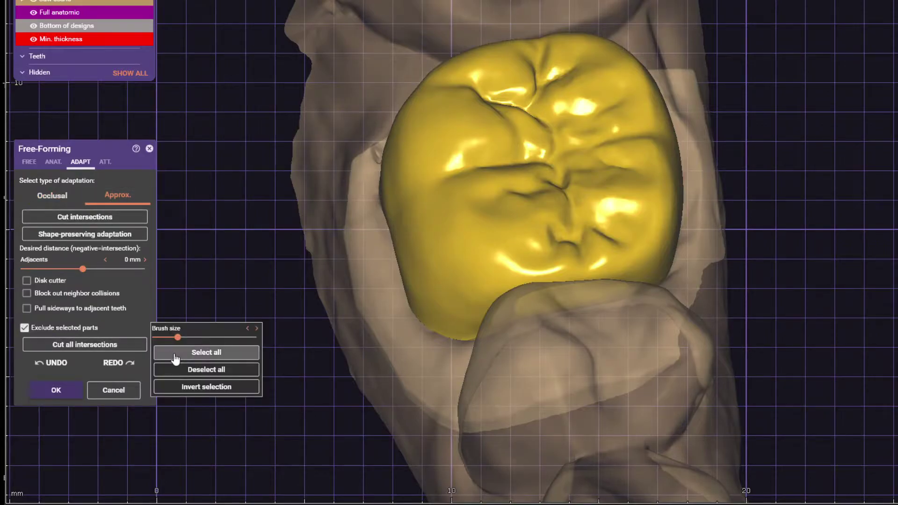
pyautogui.moveTo(463, 365)
pyautogui.mouseDown(button='right')
pyautogui.moveTo(467, 299)
pyautogui.moveTo(521, 274)
pyautogui.moveTo(521, 169)
pyautogui.moveTo(576, 100)
pyautogui.moveTo(638, 301)
pyautogui.mouseUp(button='right')
pyautogui.moveTo(638, 301); pyautogui.dragTo(733, 275)
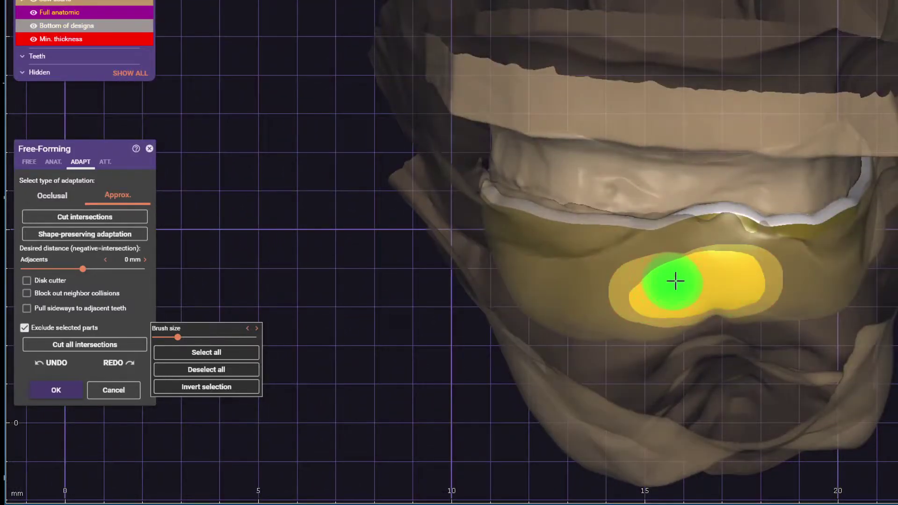
pyautogui.click(68, 218)
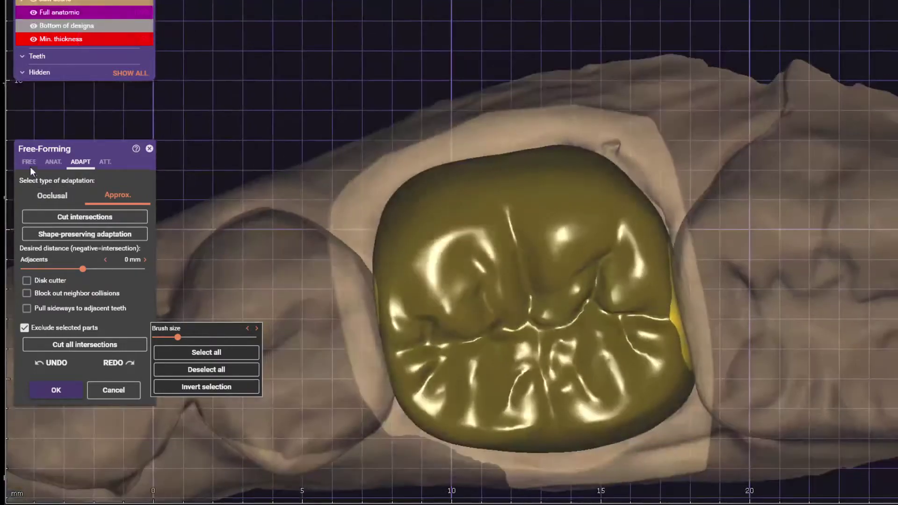
pyautogui.click(29, 162)
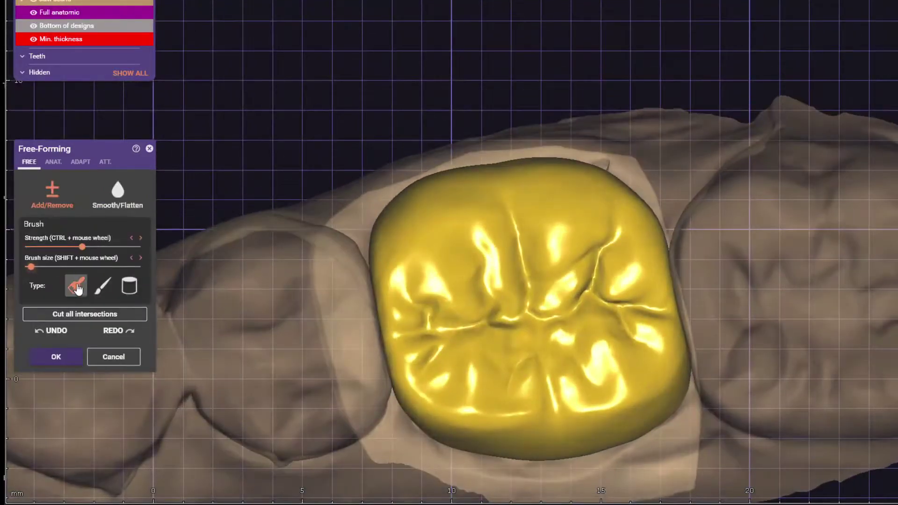
# Step: Accept free-forming, reopen it, and set the freehand brush size to 101 facing the crown's edge
pyautogui.scroll(3, 628, 210)
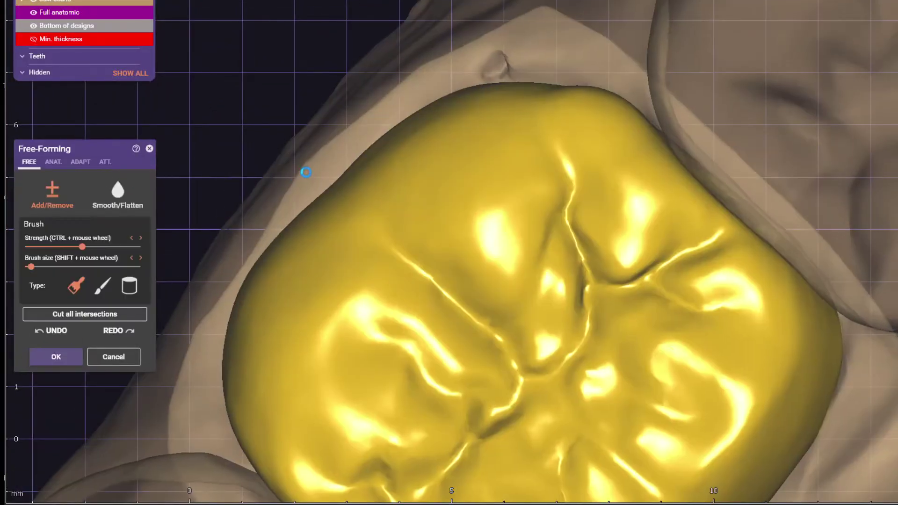
pyautogui.press('Return')
pyautogui.rightClick(92, 176)
pyautogui.click(143, 158)
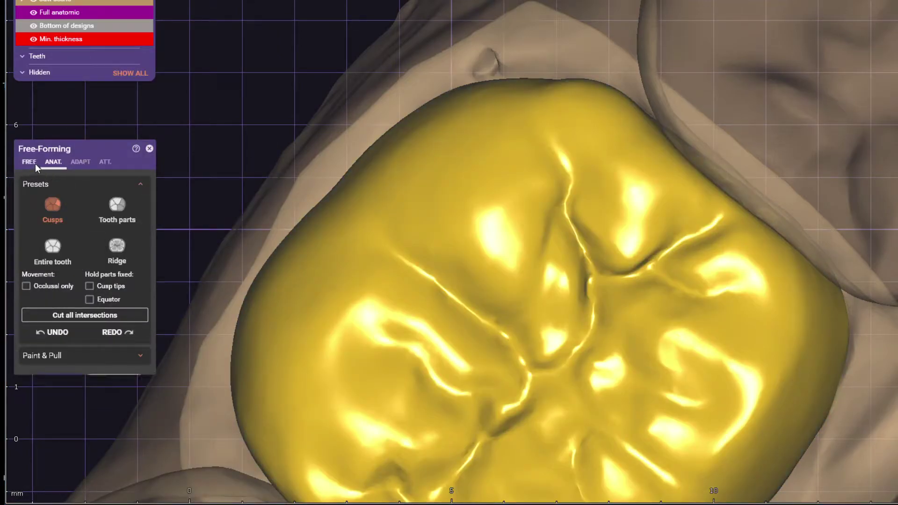
pyautogui.click(29, 162)
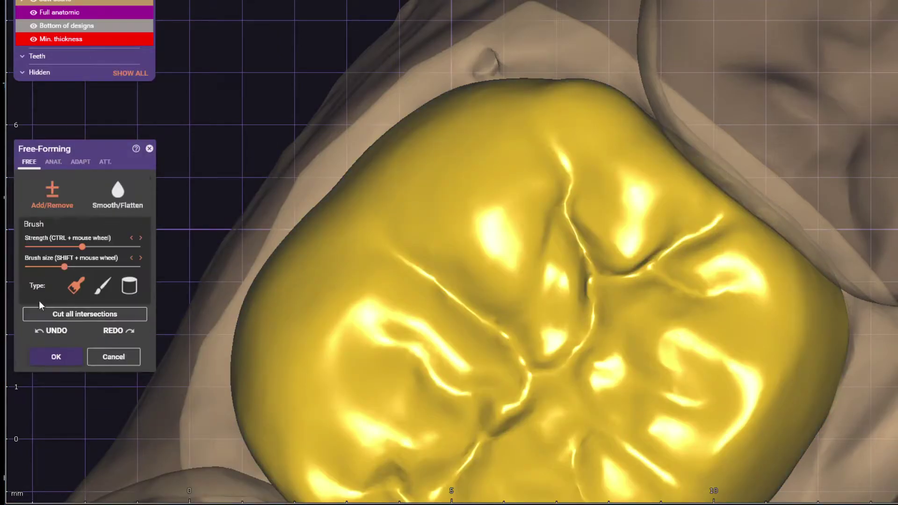
pyautogui.click(47, 267)
pyautogui.moveTo(327, 210); pyautogui.dragTo(527, 200, button='right')
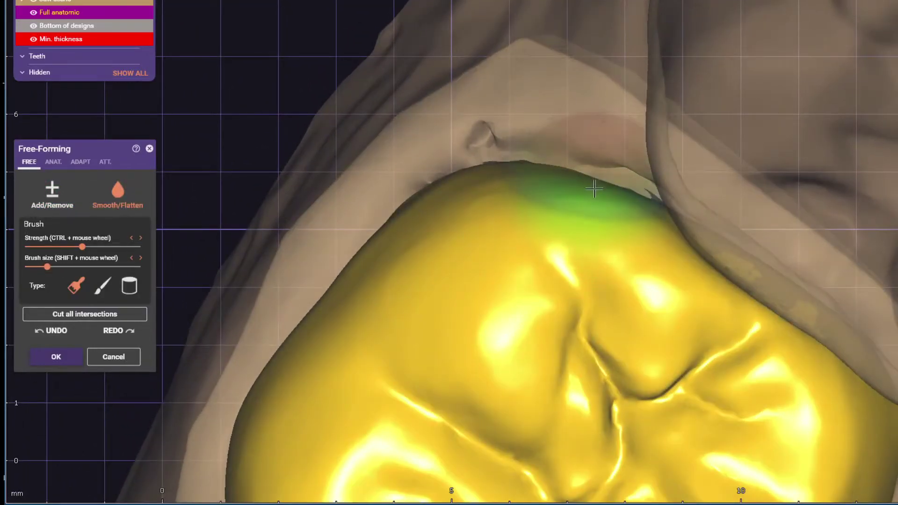
pyautogui.moveTo(594, 186)
pyautogui.mouseDown(button='right')
pyautogui.moveTo(367, 236)
pyautogui.moveTo(417, 221)
pyautogui.moveTo(458, 279)
pyautogui.moveTo(473, 265)
pyautogui.moveTo(427, 244)
pyautogui.moveTo(387, 90)
pyautogui.moveTo(306, 174)
pyautogui.moveTo(154, 238)
pyautogui.mouseUp(button='right')
pyautogui.scroll(-5, 515, 186)
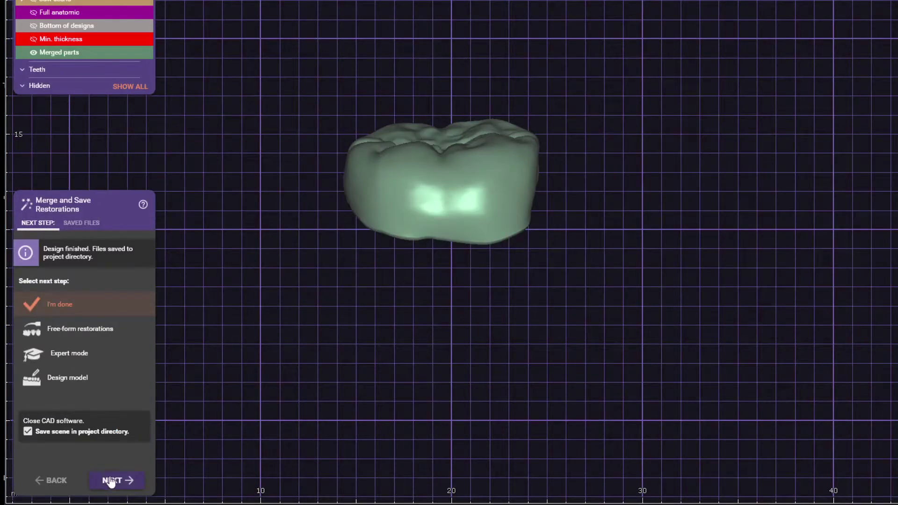
# Step: Run Merge and Save and choose Save anyway to overwrite the existing scene file
pyautogui.click(114, 480)
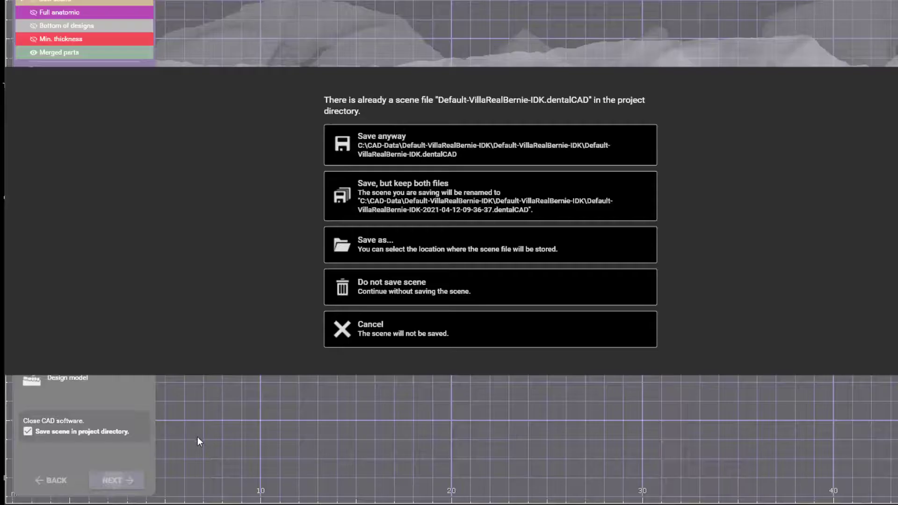
pyautogui.click(356, 161)
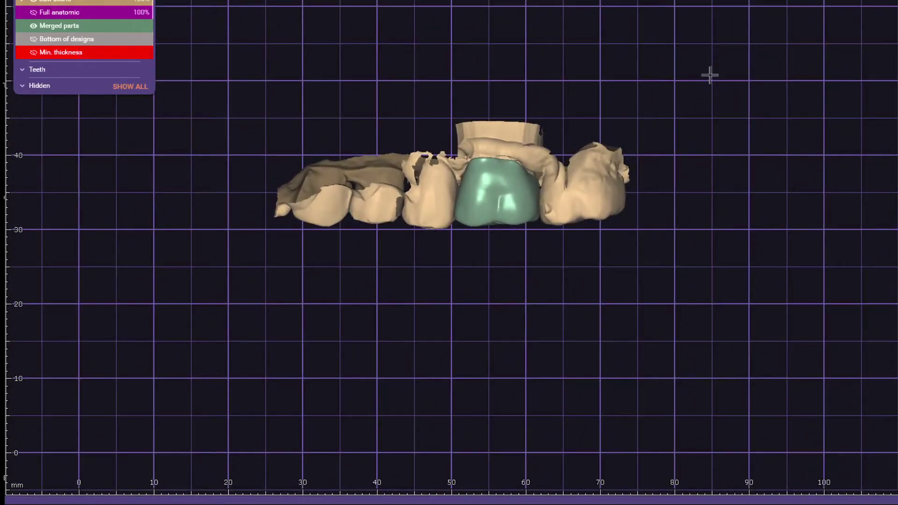
# Step: Delete the merged reconstructions and reopen Free-Forming on the crown
pyautogui.rightClick(812, 104)
pyautogui.click(855, 185)
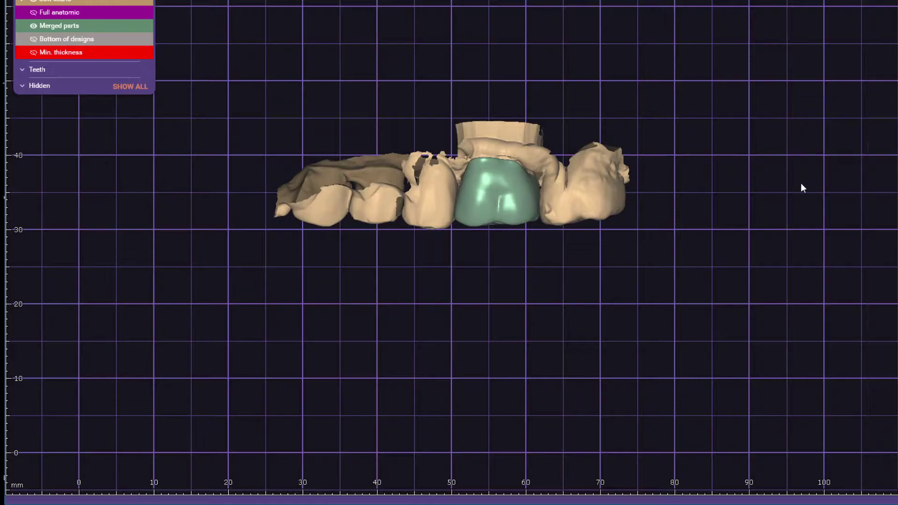
pyautogui.click(68, 357)
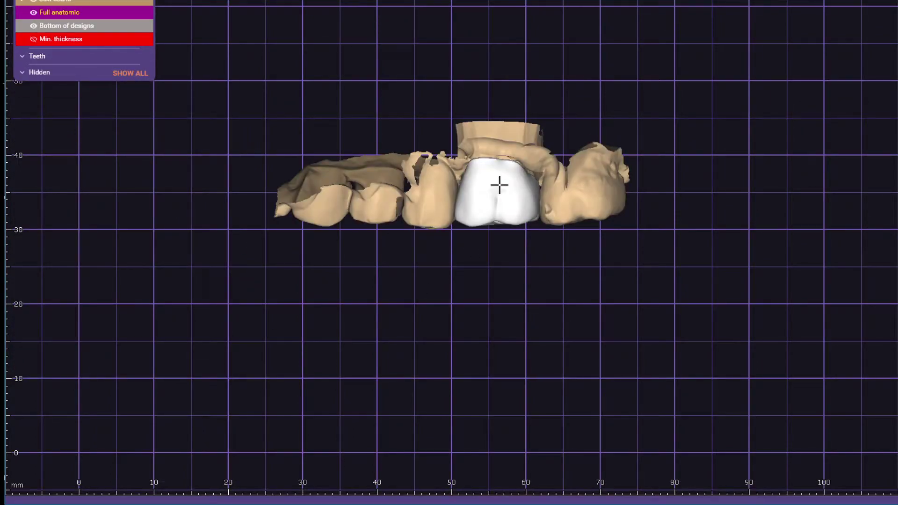
pyautogui.rightClick(541, 66)
pyautogui.click(576, 133)
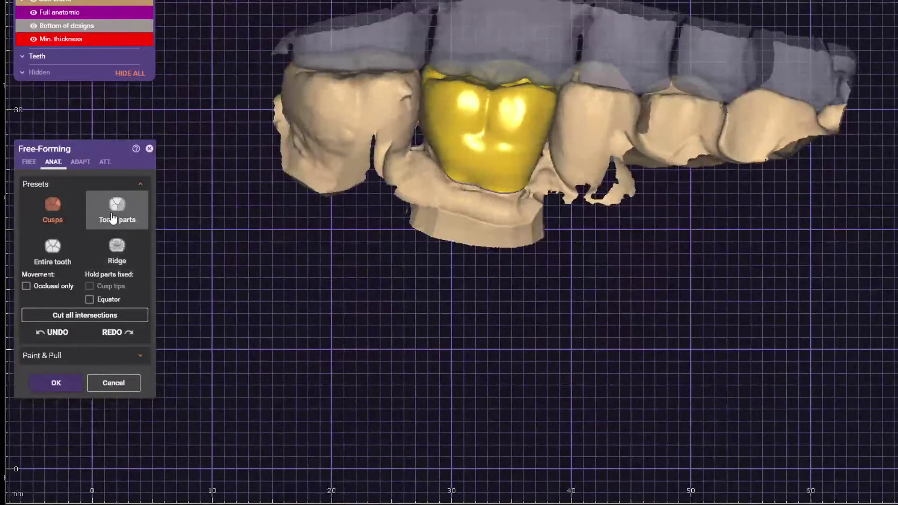
# Step: Try the Tooth parts and Entire tooth presets from several angles, undoing the last adjustment
pyautogui.click(112, 218)
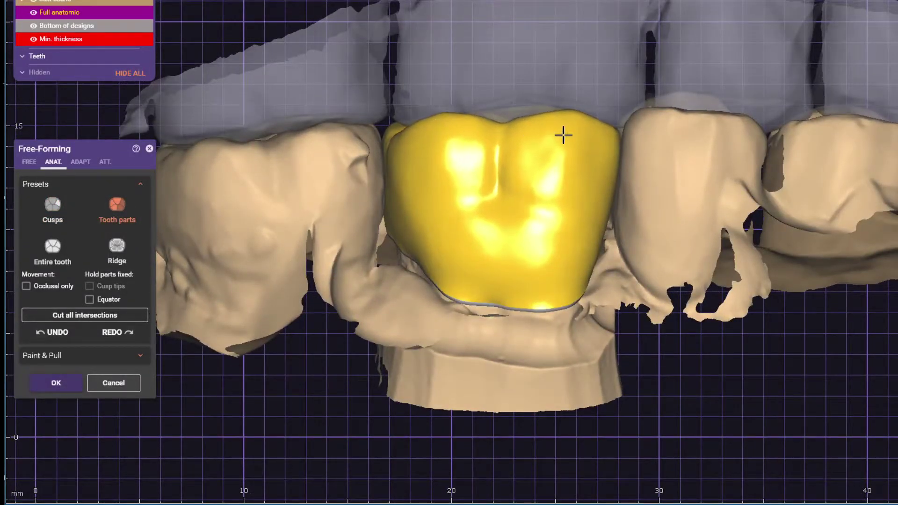
pyautogui.moveTo(587, 140); pyautogui.dragTo(527, 215, button='right')
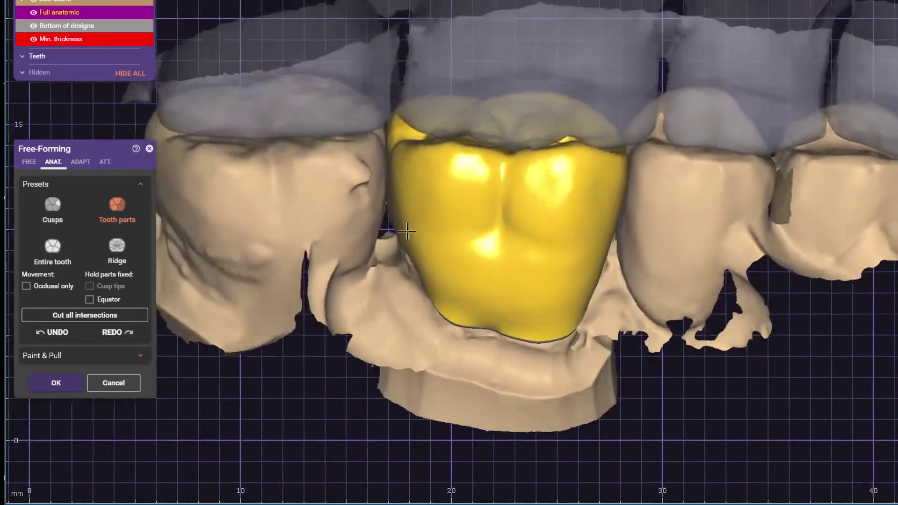
pyautogui.click(48, 260)
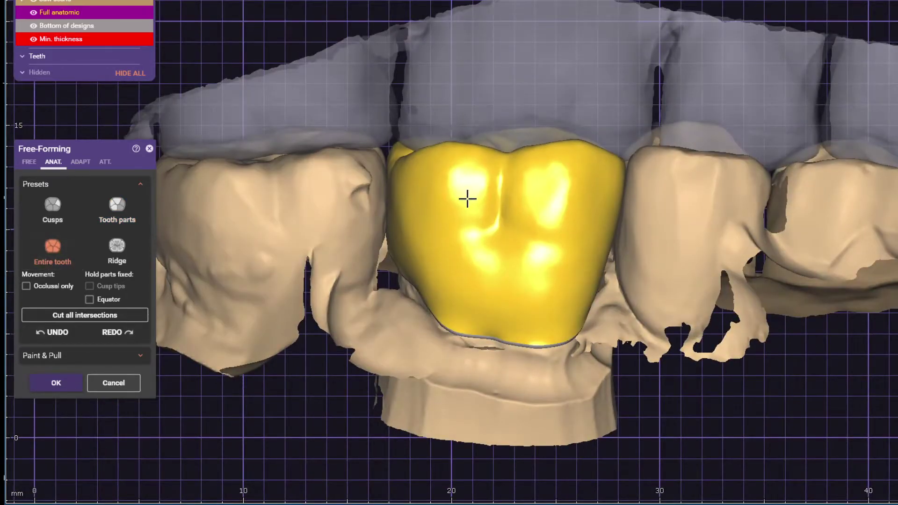
pyautogui.moveTo(467, 198); pyautogui.dragTo(237, 228, button='right')
pyautogui.click(117, 206)
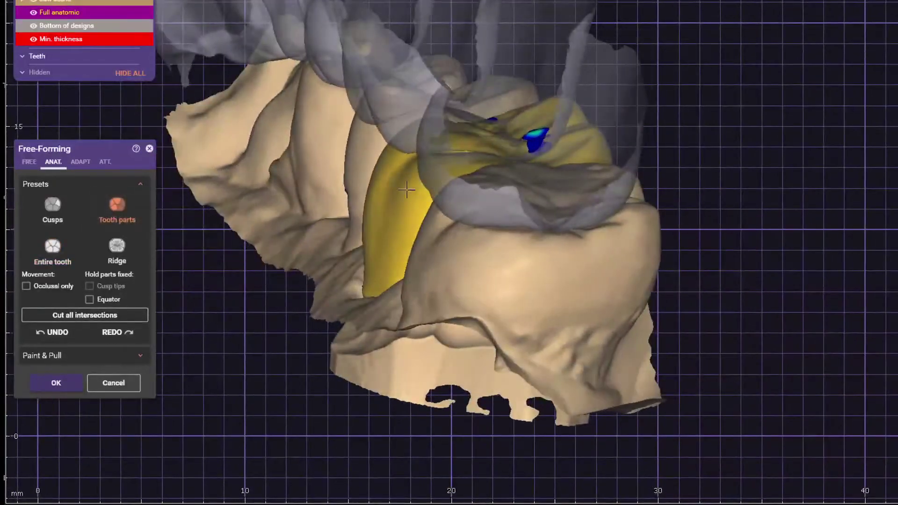
pyautogui.click(56, 332)
# Step: Cycle through the Entire tooth, Tooth parts and Ridge presets, ending on Cusps
pyautogui.click(65, 258)
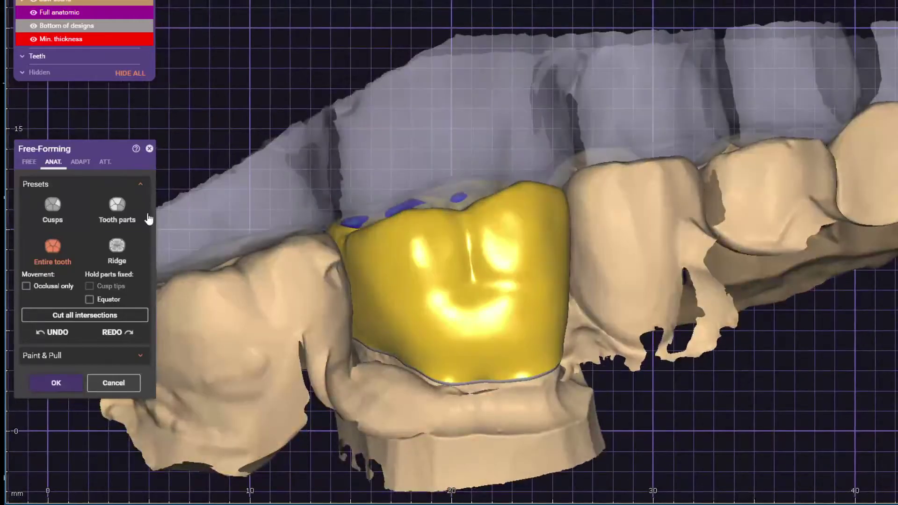
pyautogui.click(147, 218)
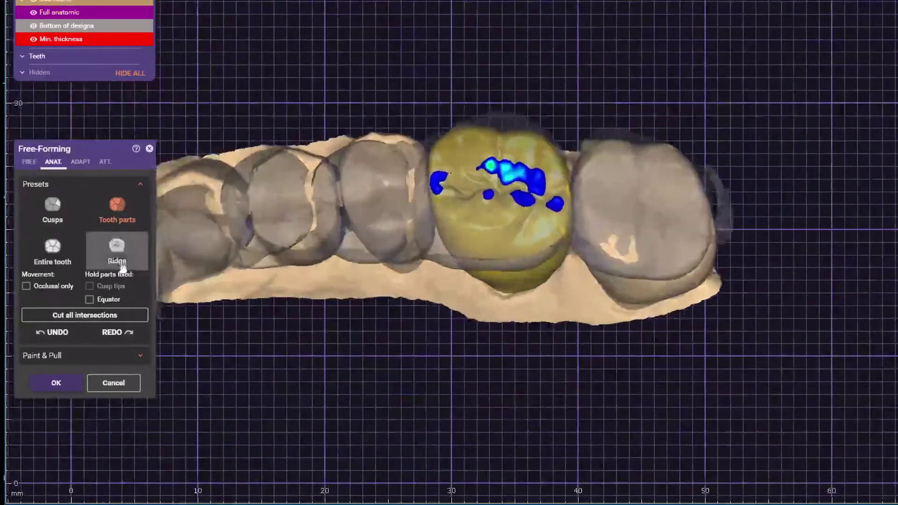
pyautogui.click(52, 206)
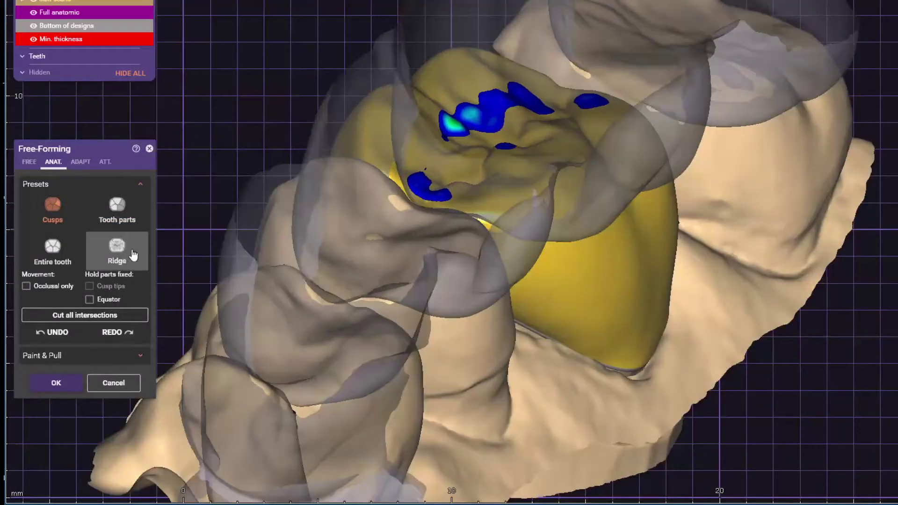
pyautogui.click(116, 245)
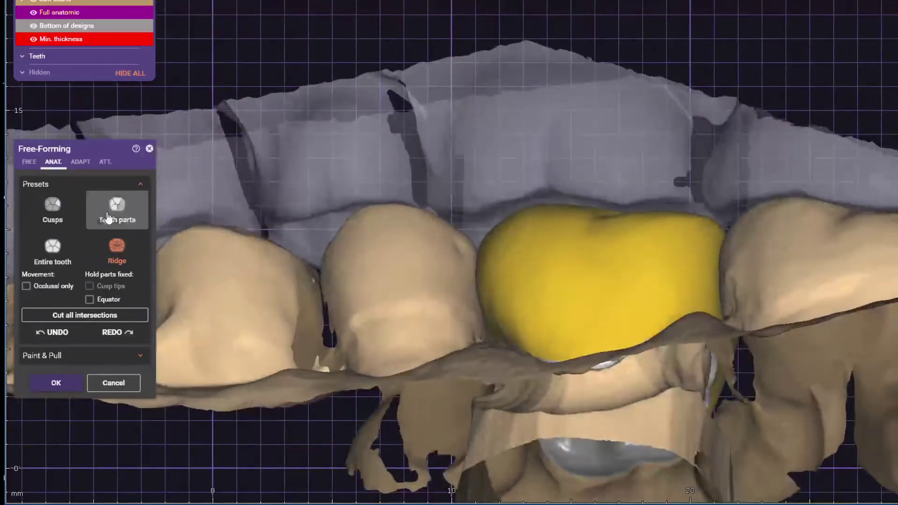
pyautogui.click(107, 218)
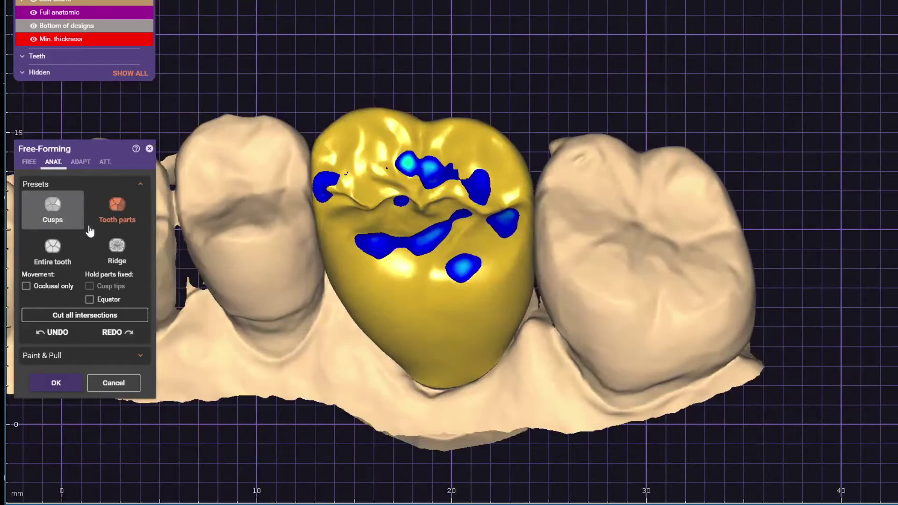
pyautogui.click(52, 206)
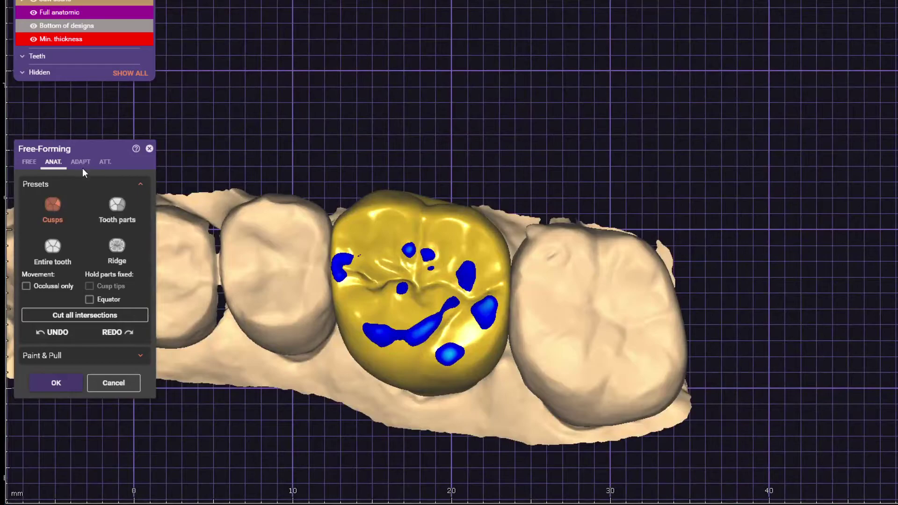
# Step: Cut the crown's occlusal intersections and apply occlusal adaptation to the bite
pyautogui.click(80, 162)
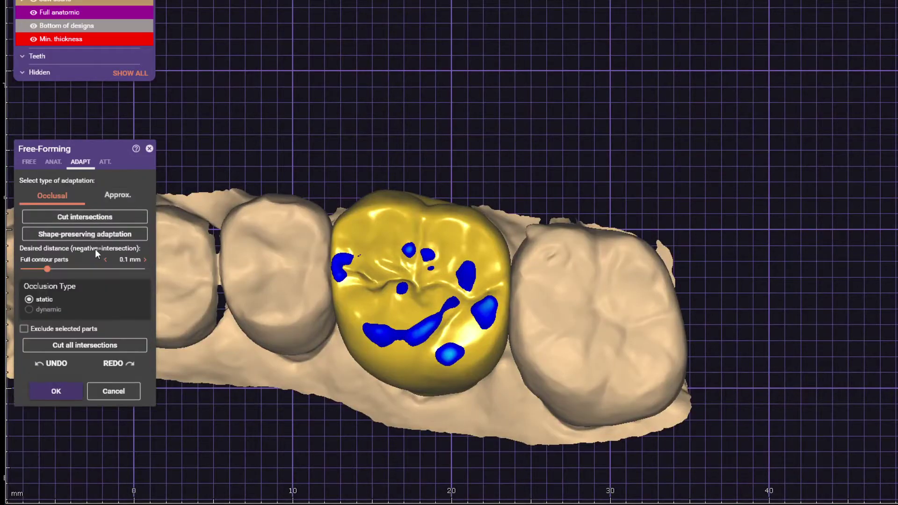
pyautogui.click(85, 217)
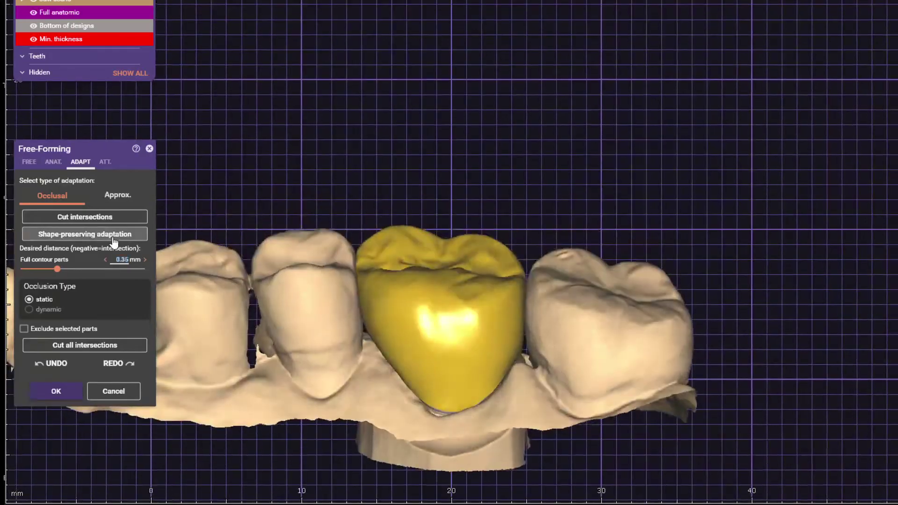
pyautogui.click(112, 234)
# Step: In Approx. mode, paint an excluded area on the crown's side and cut intersections with the adjacent tooth
pyautogui.click(118, 194)
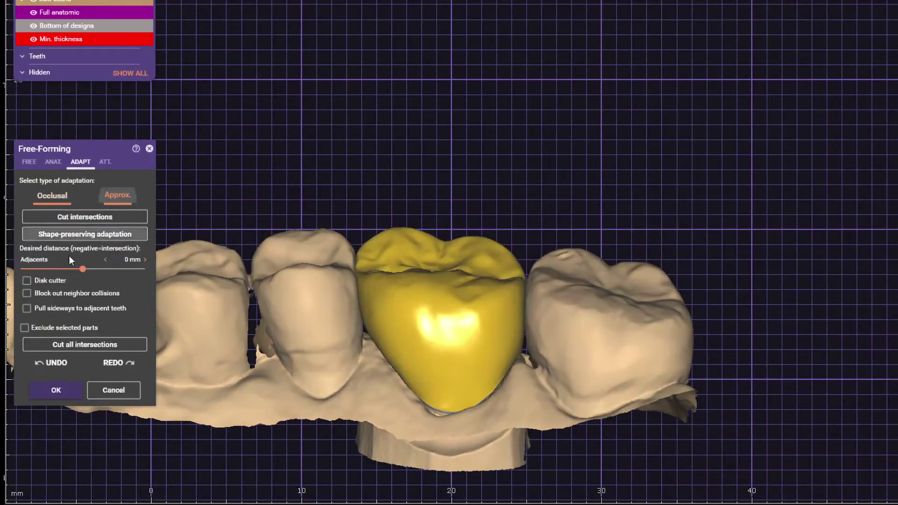
pyautogui.click(56, 328)
pyautogui.scroll(5, 375, 350)
pyautogui.moveTo(483, 323)
pyautogui.mouseDown(button='right')
pyautogui.moveTo(514, 190)
pyautogui.moveTo(591, 287)
pyautogui.moveTo(757, 261)
pyautogui.mouseUp(button='right')
pyautogui.moveTo(756, 260)
pyautogui.mouseDown()
pyautogui.moveTo(734, 231)
pyautogui.moveTo(648, 261)
pyautogui.mouseUp()
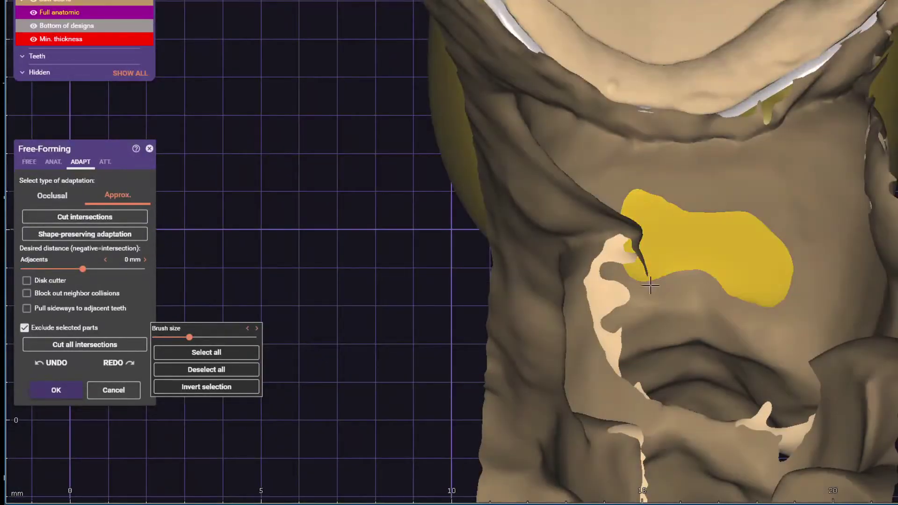
pyautogui.click(94, 218)
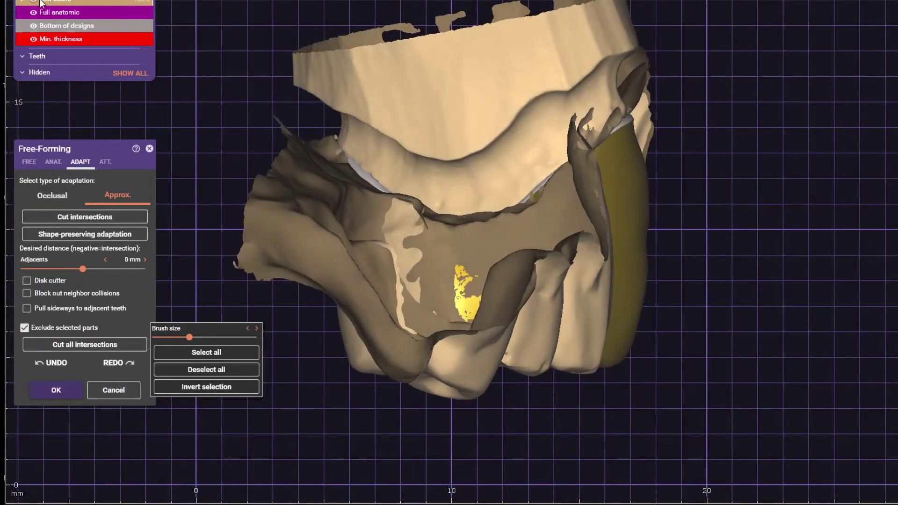
pyautogui.click(28, 162)
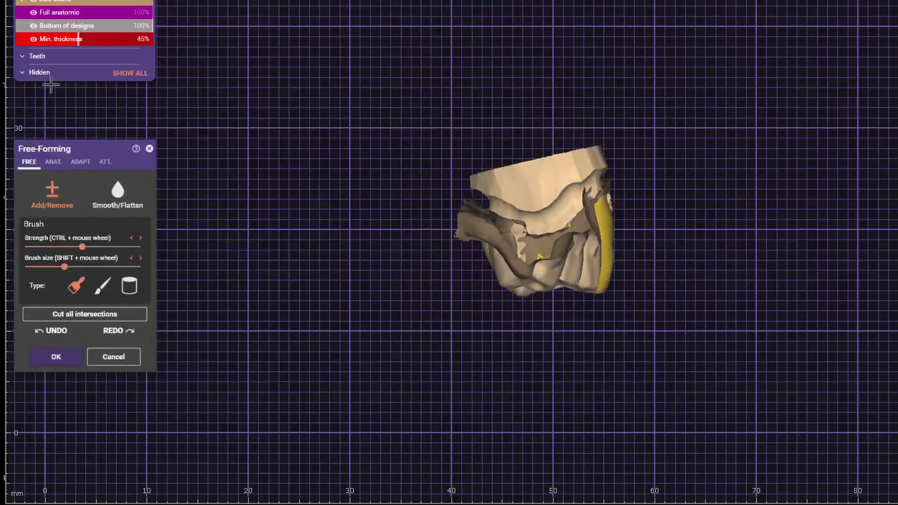
# Step: Choose the Tooth parts anatomical preset for the crown
pyautogui.click(57, 163)
pyautogui.click(117, 206)
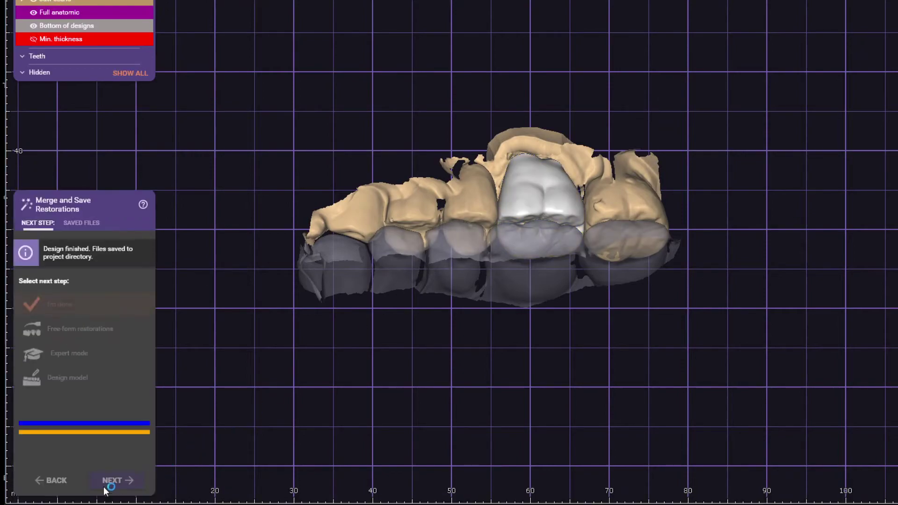
# Step: Continue past Merge and Save and overwrite the existing scene file with Save anyway
pyautogui.click(112, 482)
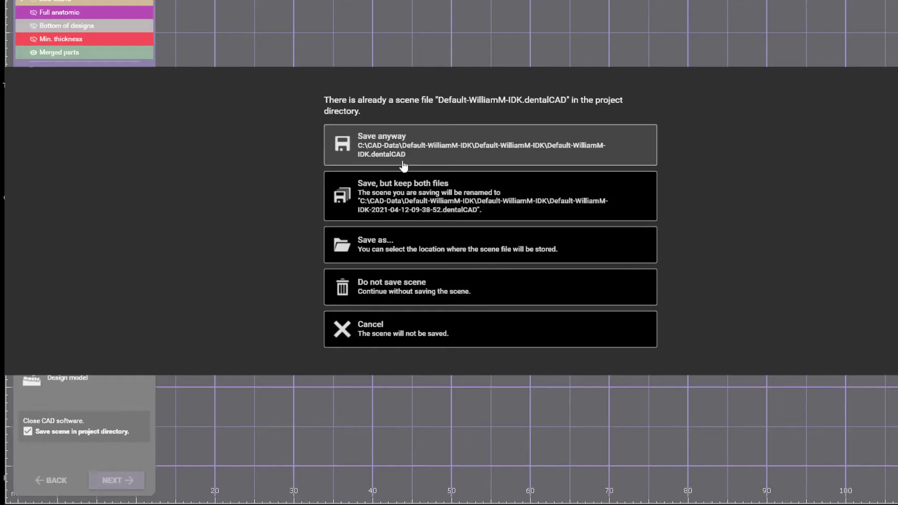
pyautogui.click(404, 153)
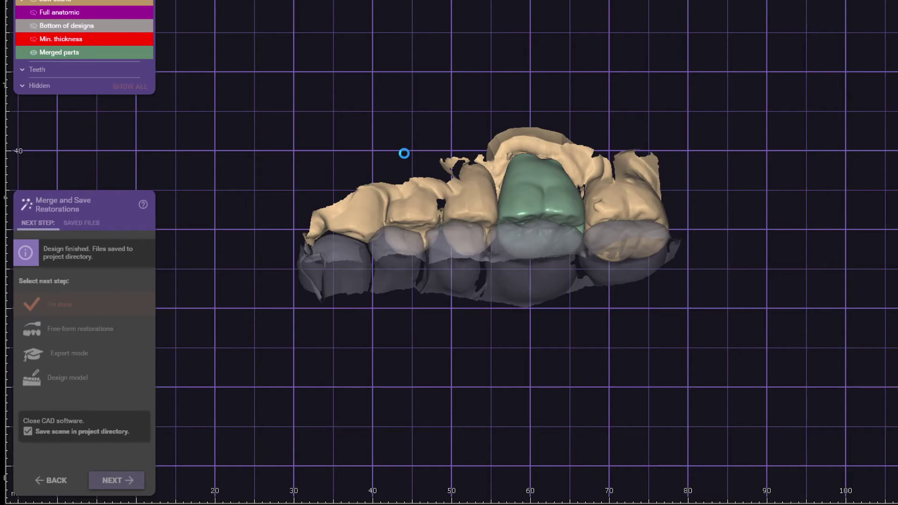